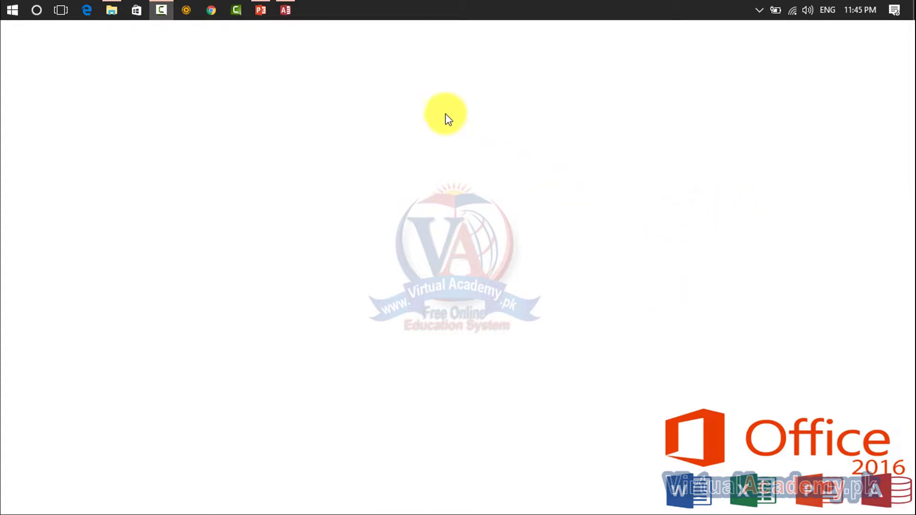
Step: Switch to the virtual academy student details database in Access and select the Student Detail report
left_click(282, 7)
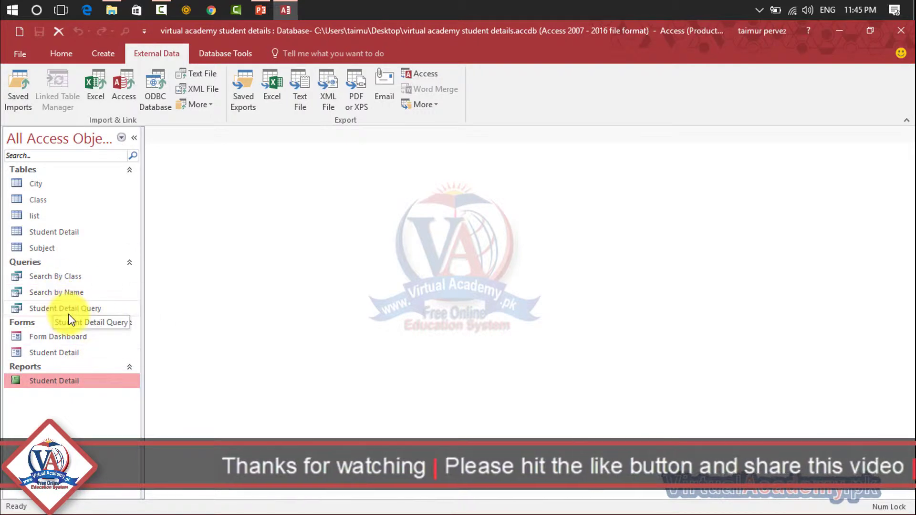
left_click(48, 232)
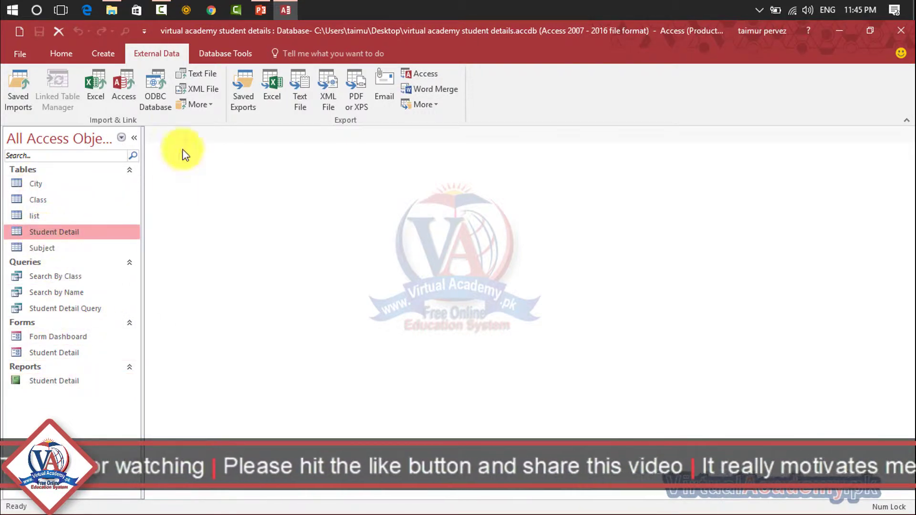
left_click(67, 385)
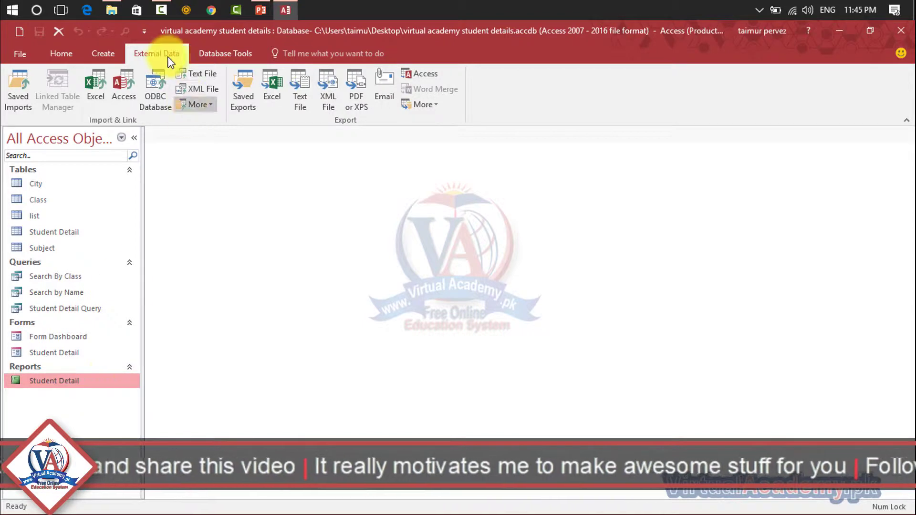
left_click(56, 54)
left_click(103, 54)
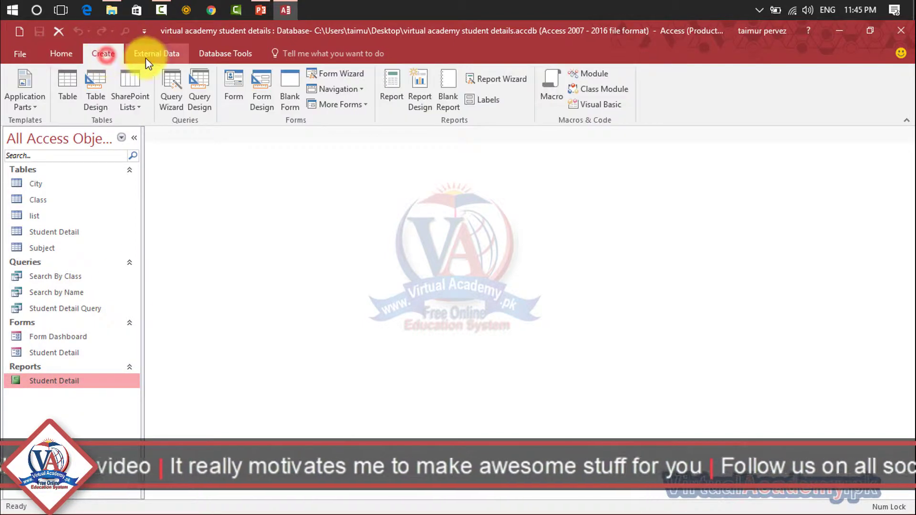
left_click(157, 53)
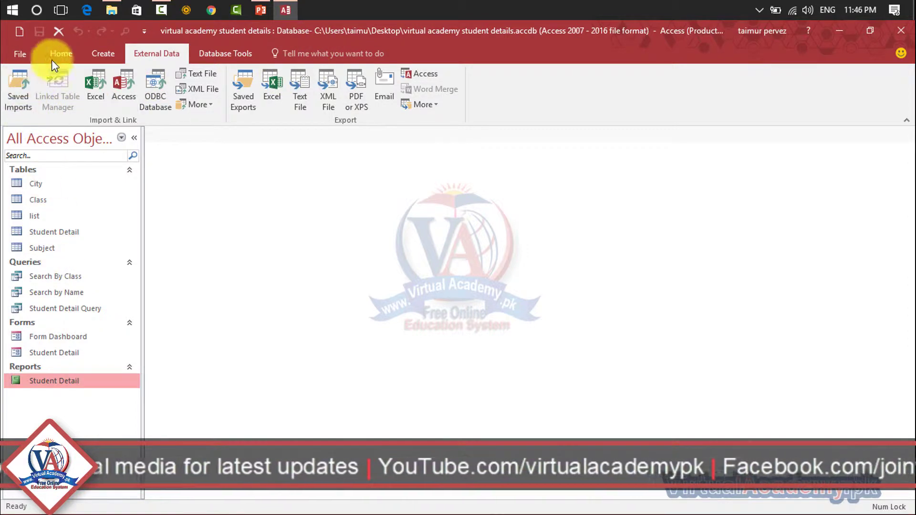
Step: Open the Student Detail report and display it in Design View
left_click(63, 55)
double_click(93, 380)
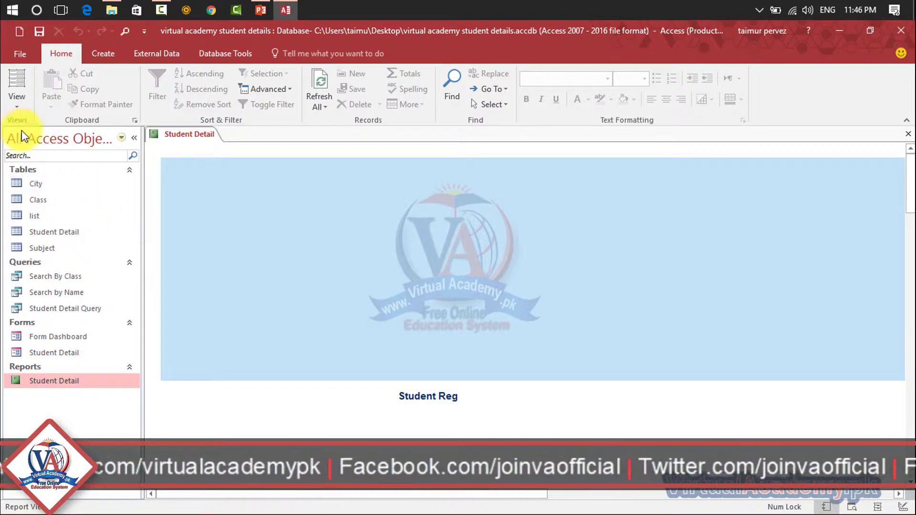
left_click(14, 109)
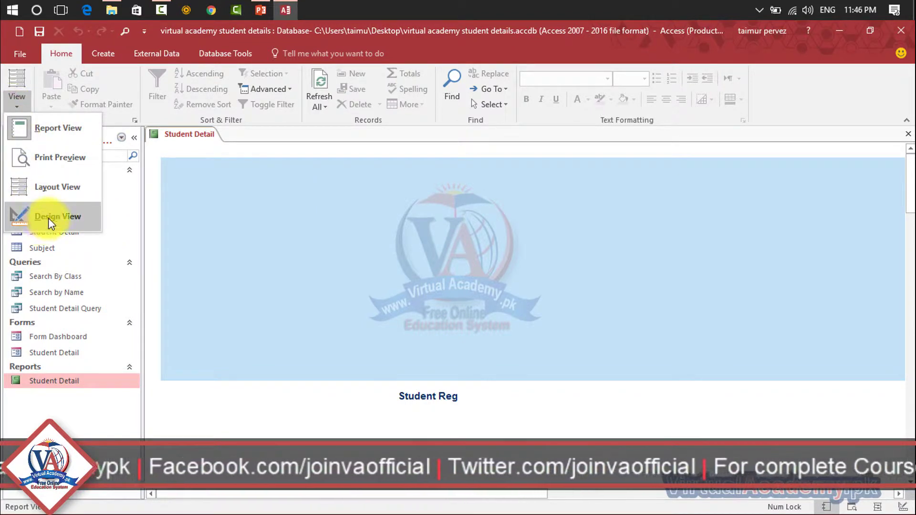
left_click(62, 217)
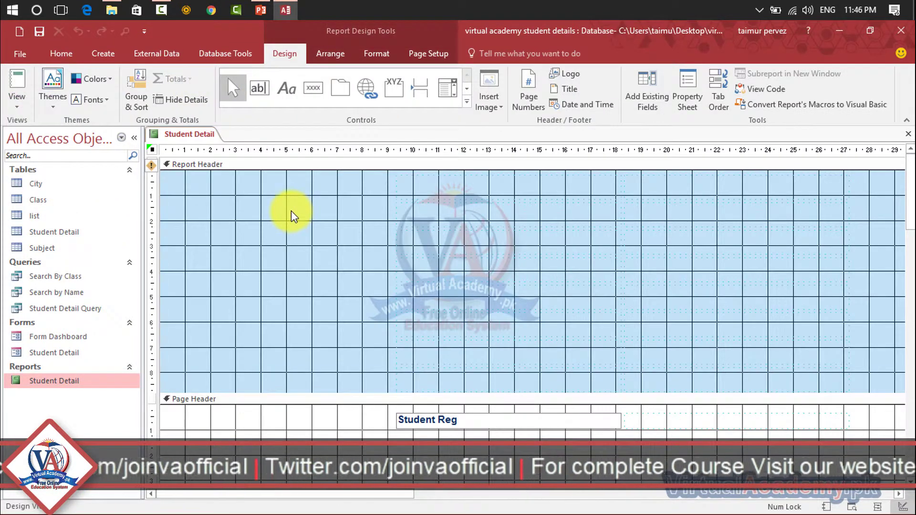
Step: Set the Student Detail report's paper size to A4 and its page margins to Normal
left_click(157, 55)
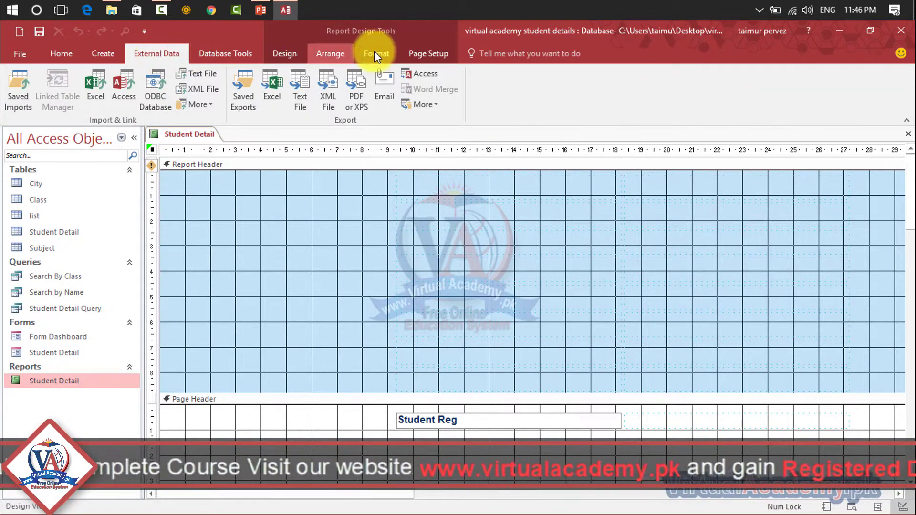
left_click(411, 53)
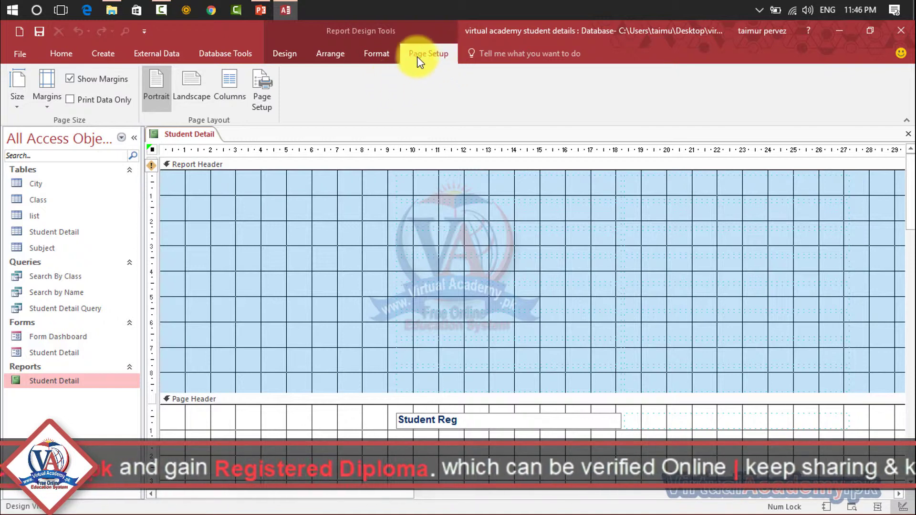
left_click(17, 108)
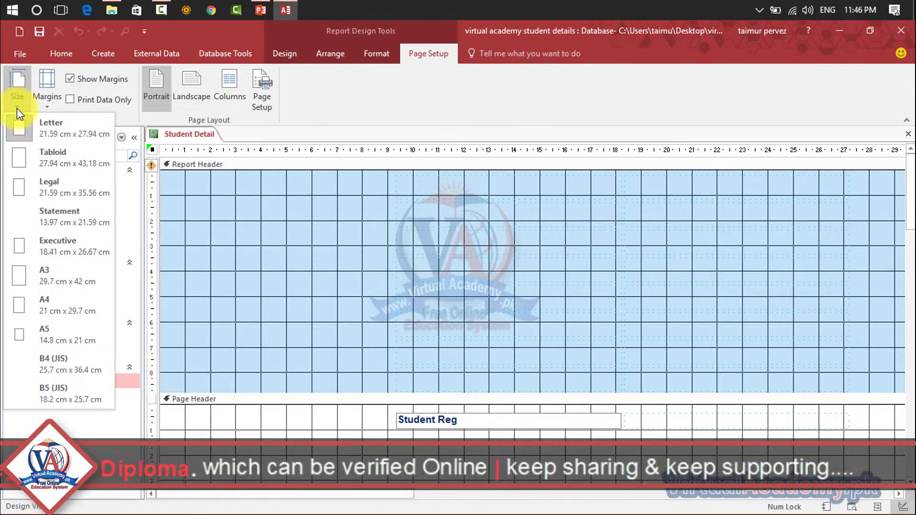
left_click(63, 140)
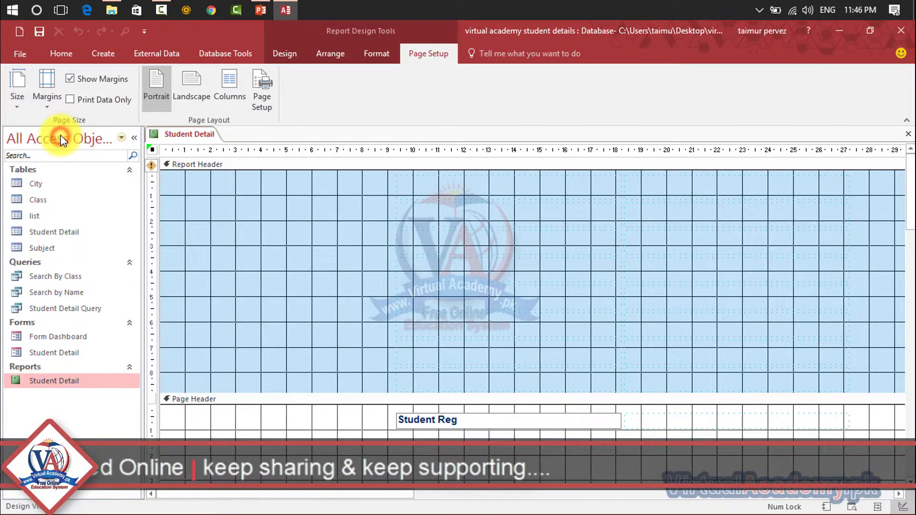
left_click(25, 110)
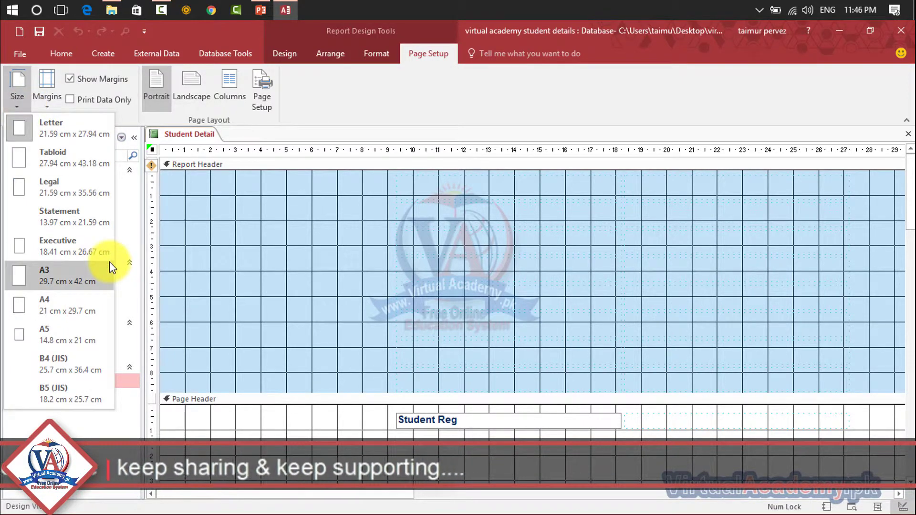
left_click(74, 310)
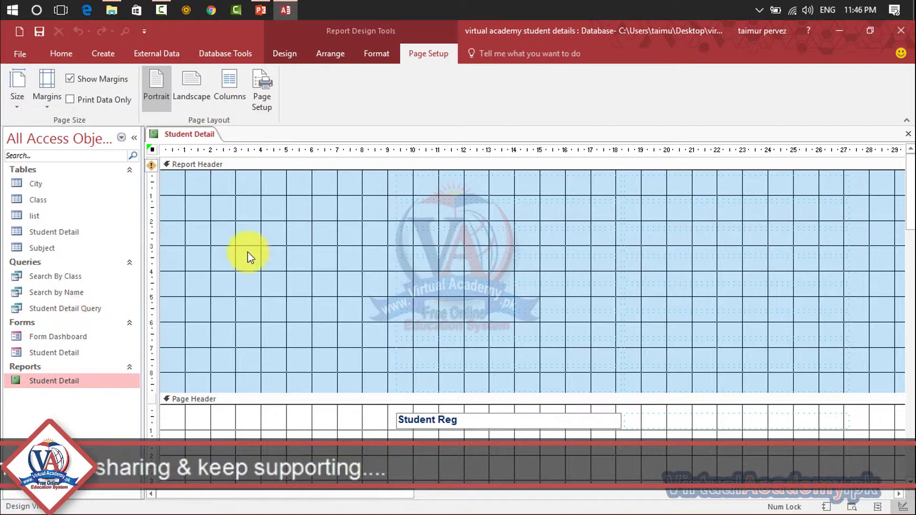
left_click(43, 101)
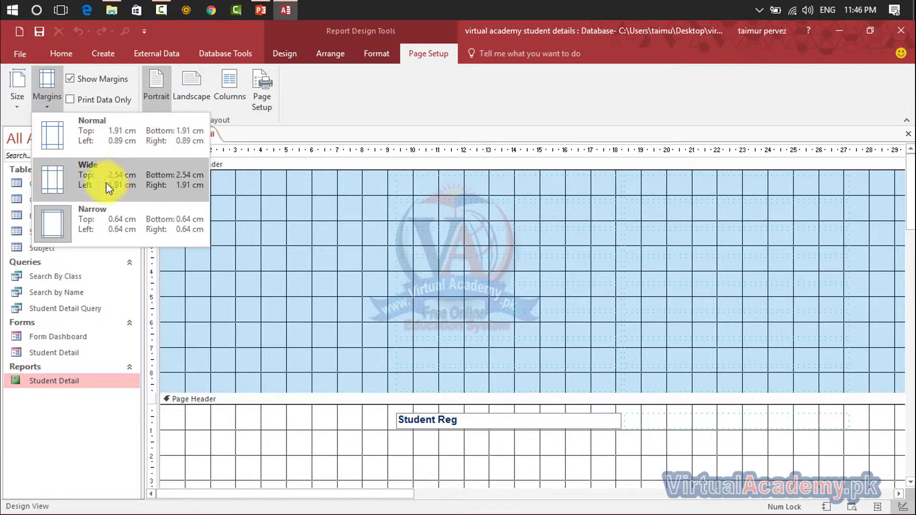
left_click(56, 149)
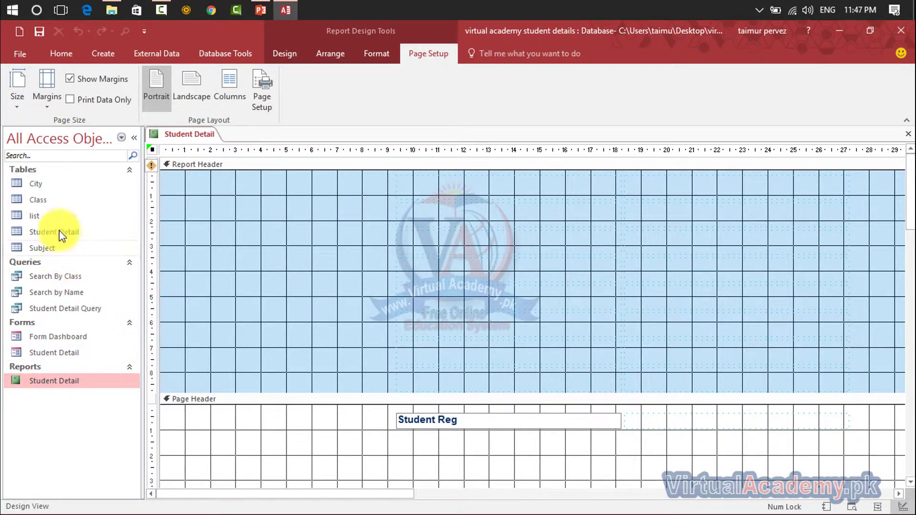
Step: Turn the Show Margins option off and back on, and look through the report's header, detail and footer sections
left_click(78, 85)
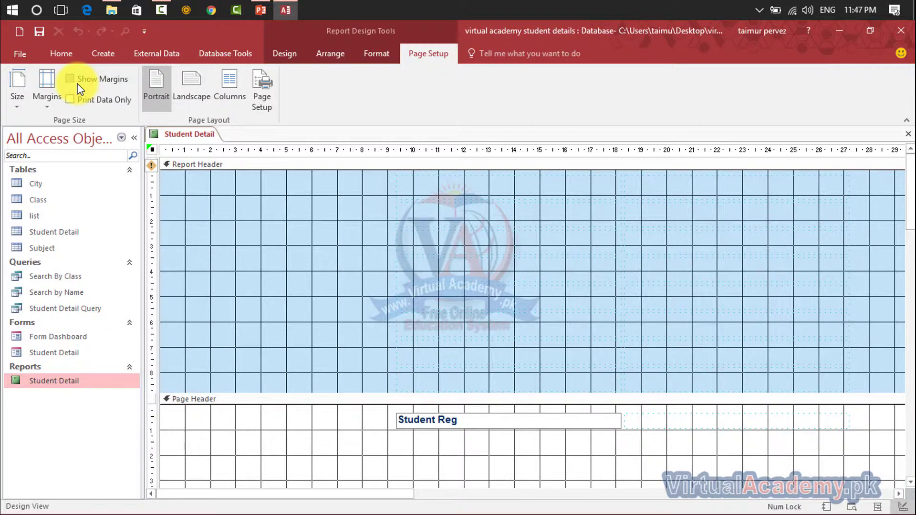
left_click(80, 80)
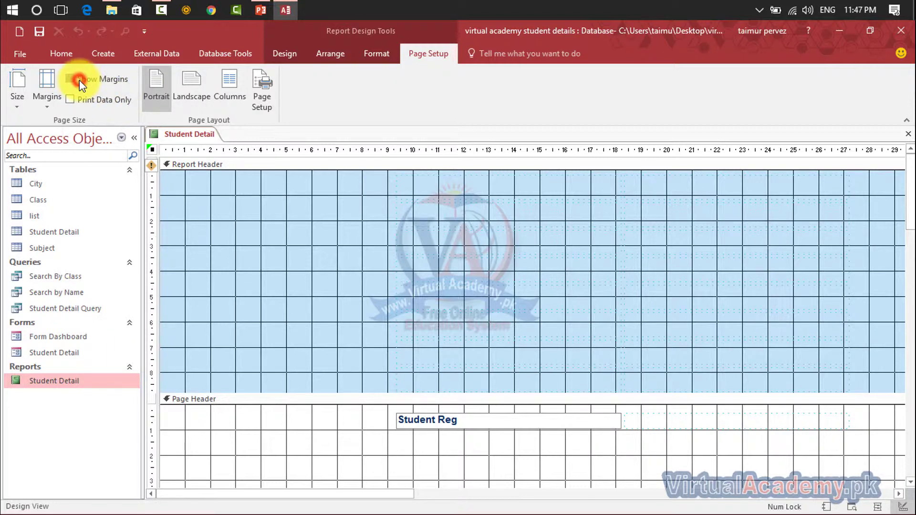
scroll(345, 437, "down", 3)
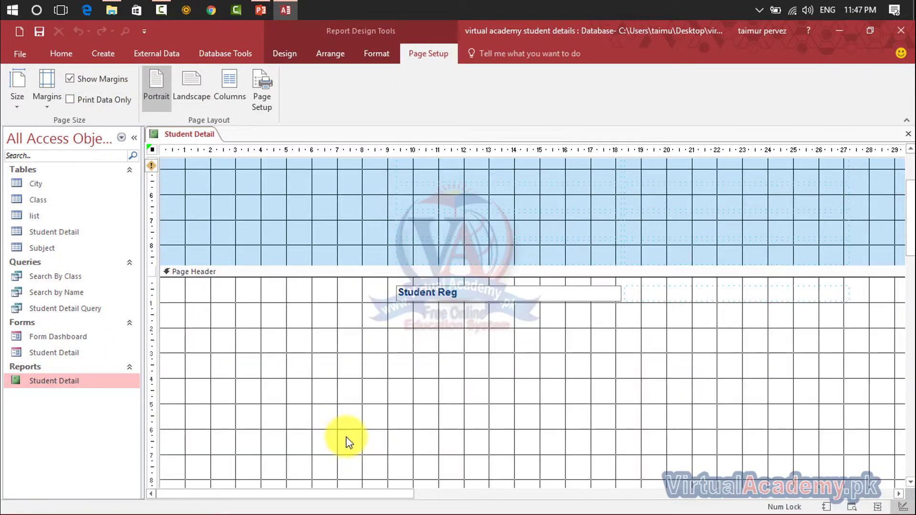
scroll(346, 436, "down", 3)
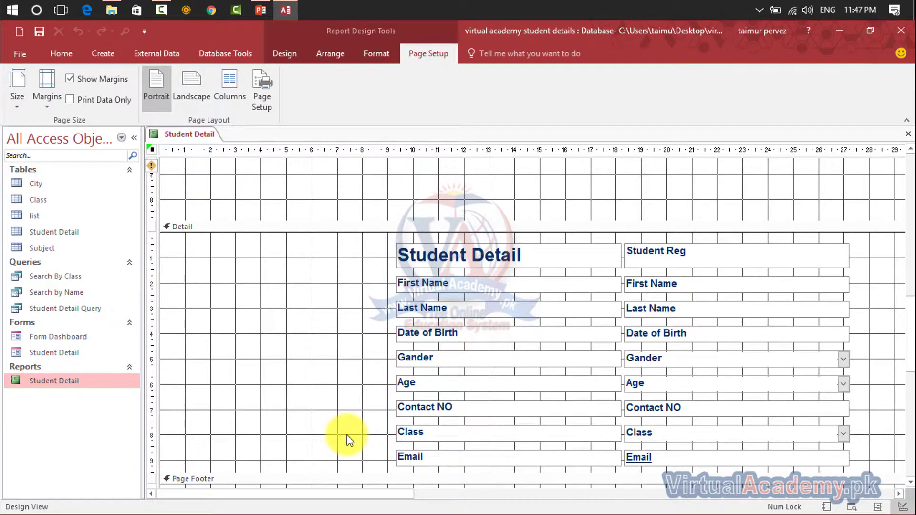
scroll(348, 436, "down", 2)
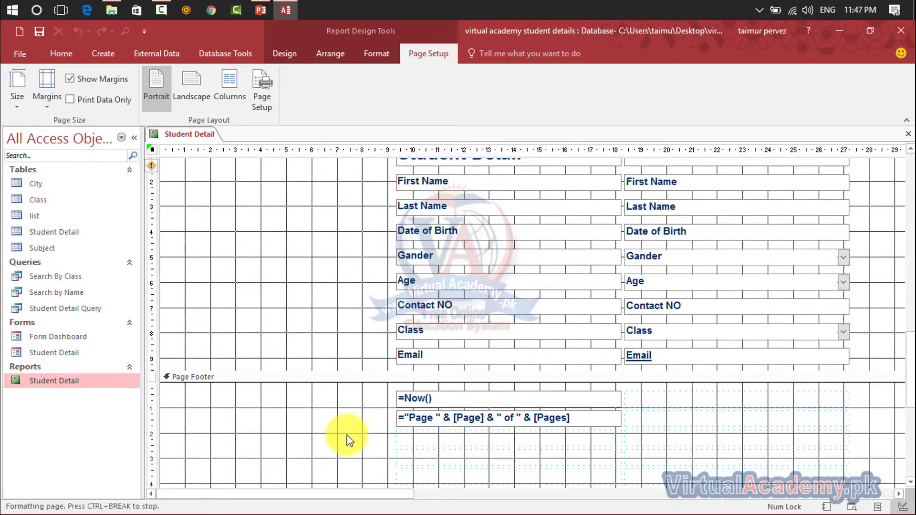
scroll(347, 436, "up", 2)
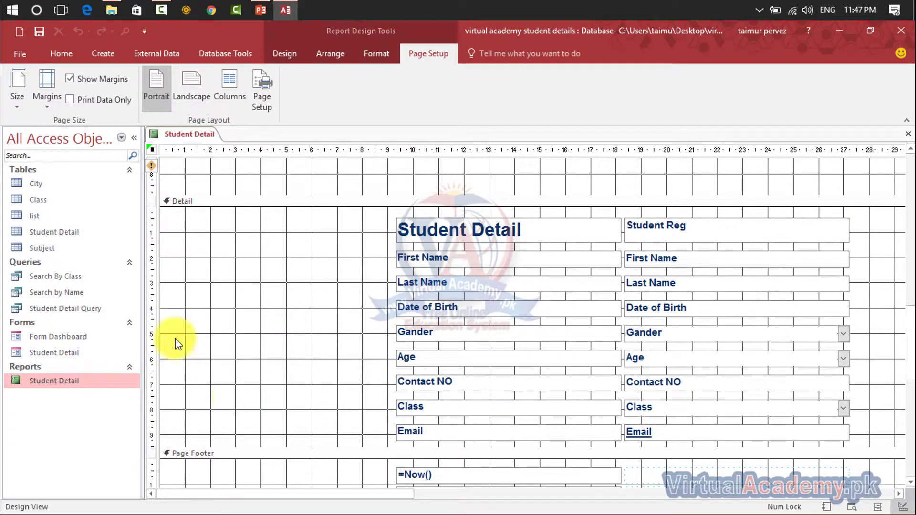
Step: Switch the report's page orientation to landscape and back to portrait
left_click(91, 102)
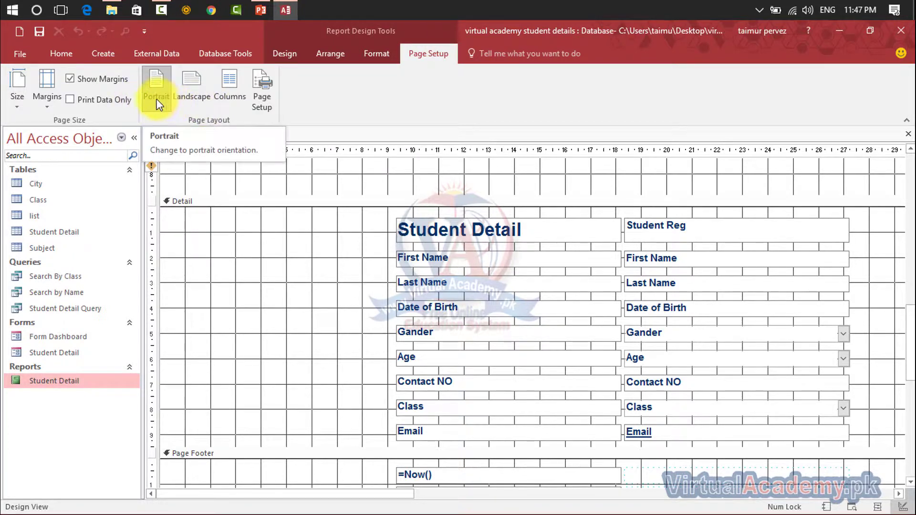
left_click(189, 97)
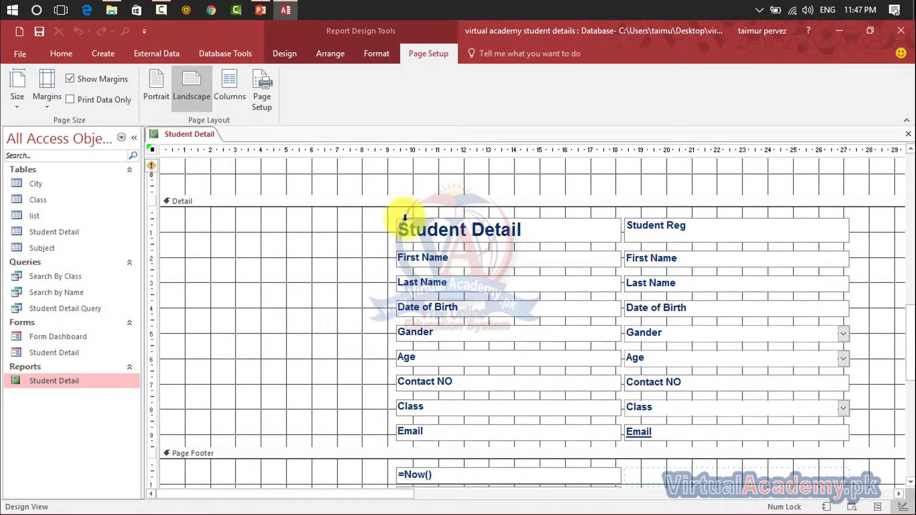
left_click(156, 83)
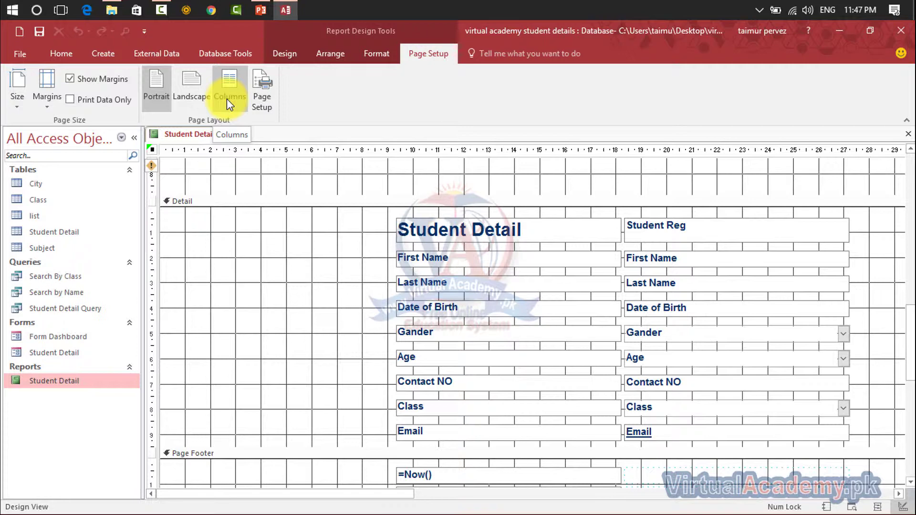
Step: Examine the print margins, orientation, paper and column settings in the Page Setup dialog, and close it
left_click(266, 99)
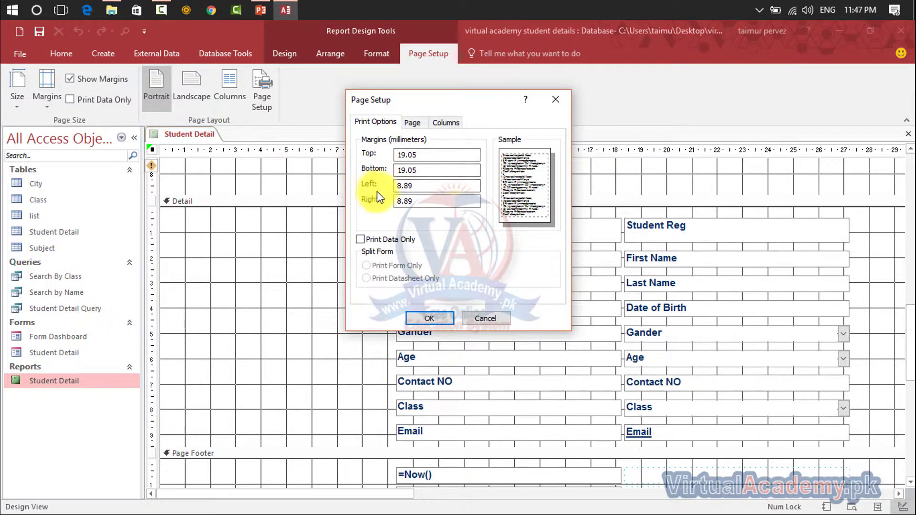
left_click(412, 122)
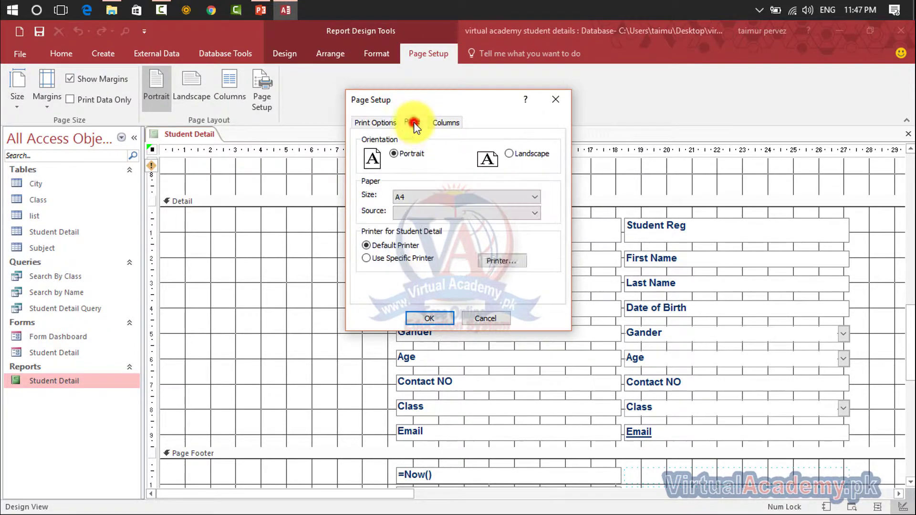
left_click(508, 154)
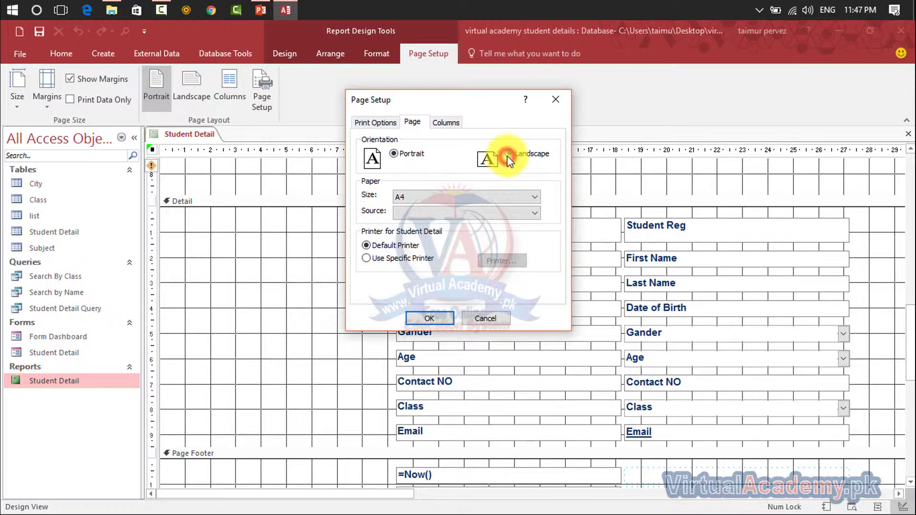
left_click(406, 152)
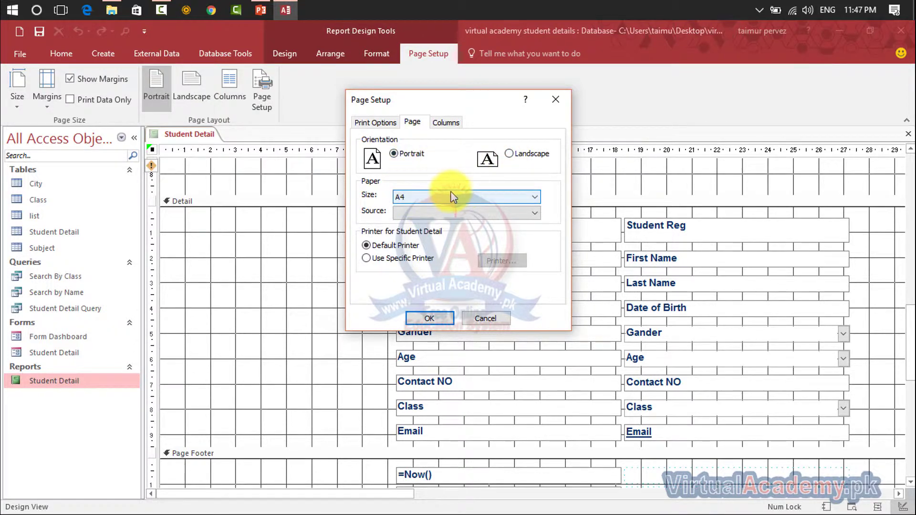
left_click(443, 122)
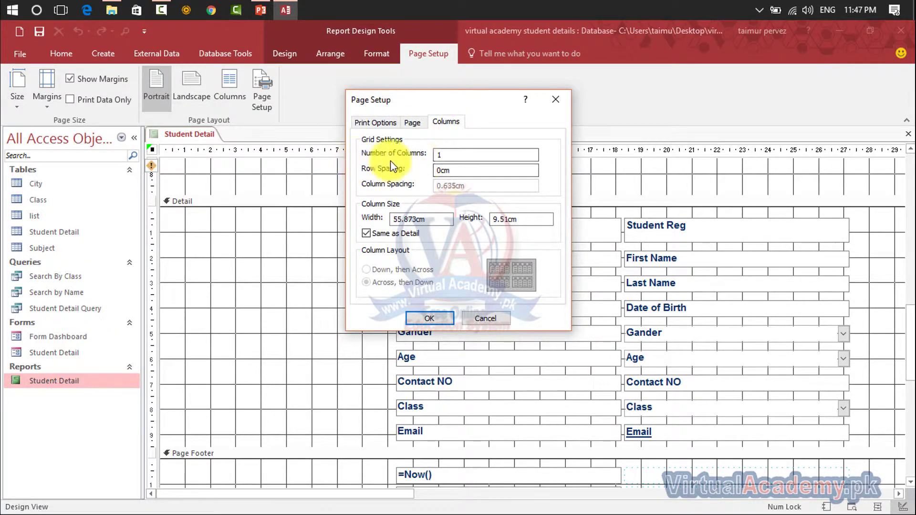
left_click(470, 155)
left_click(555, 100)
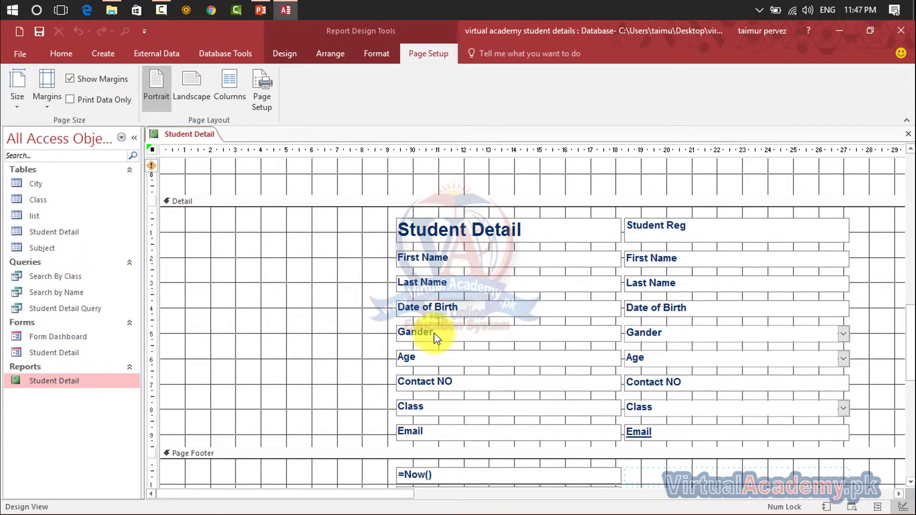
Step: Display the Student Detail report in Print Preview and look over its first page
left_click(20, 53)
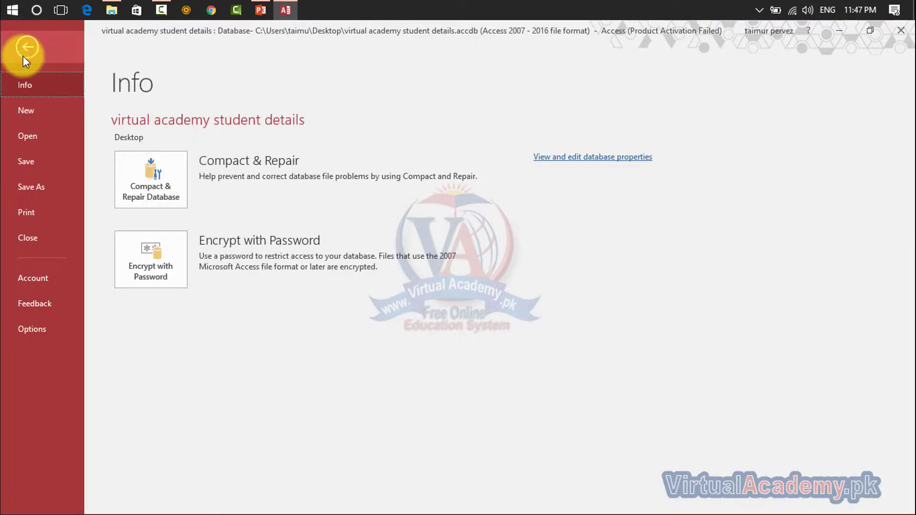
left_click(38, 214)
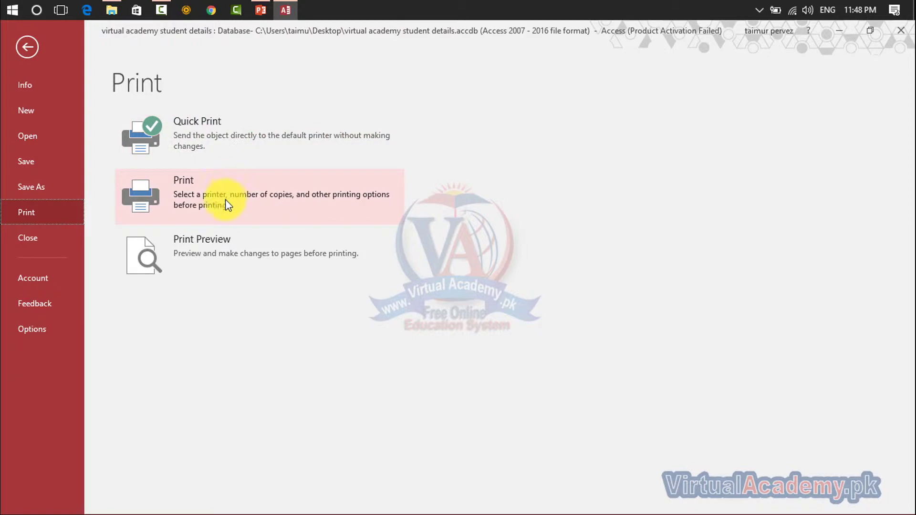
left_click(222, 245)
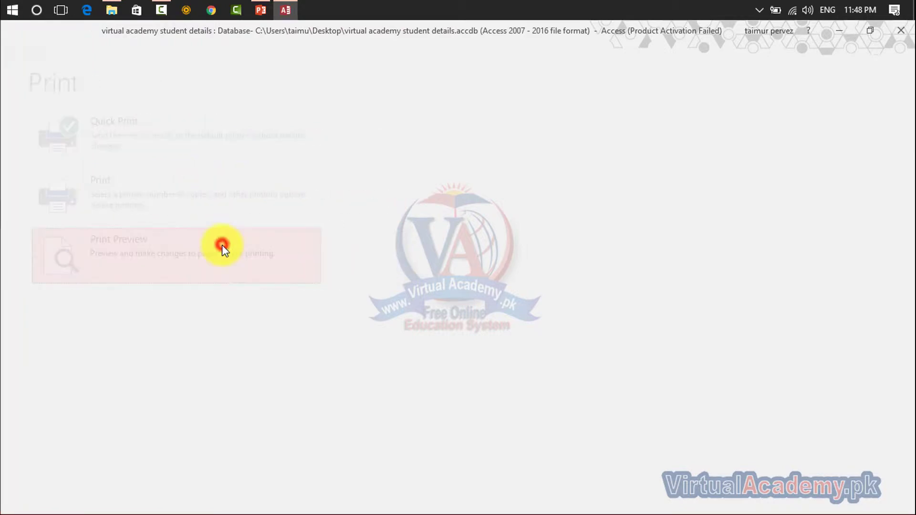
scroll(409, 267, "down", 3)
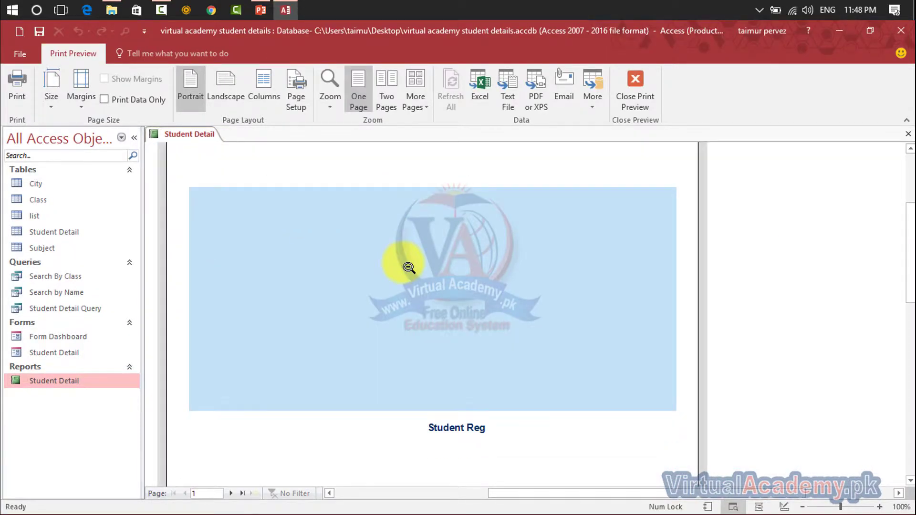
Step: Look through the portrait print preview of the Student Detail report from page 1 to page 11
scroll(409, 267, "down", 4)
scroll(408, 265, "up", 6)
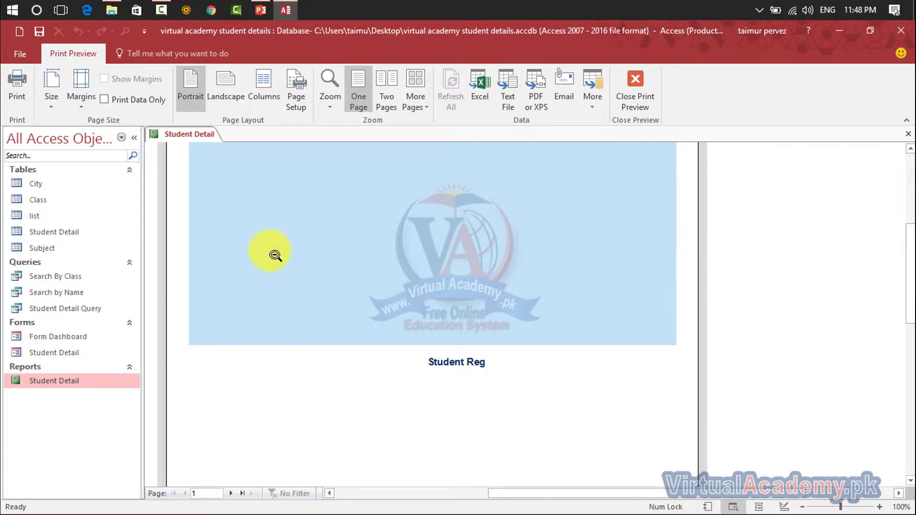
scroll(332, 303, "down", 7)
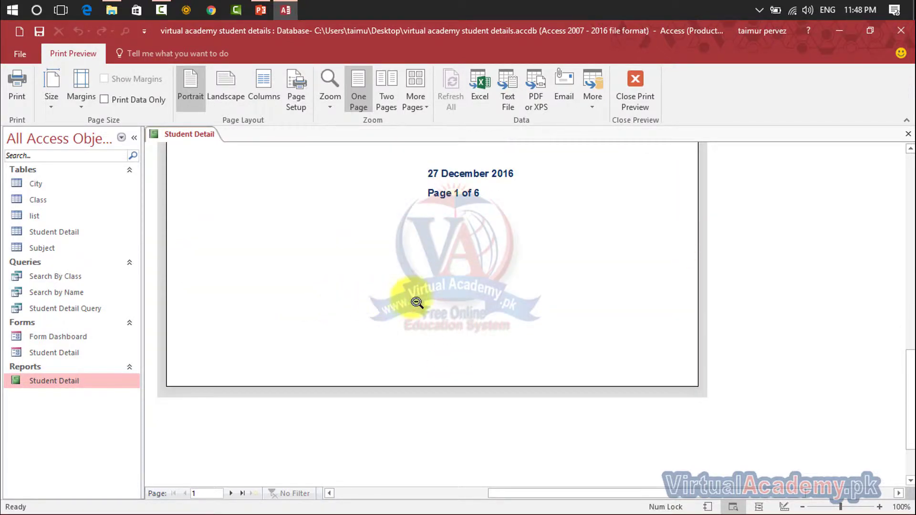
scroll(419, 301, "up", 3)
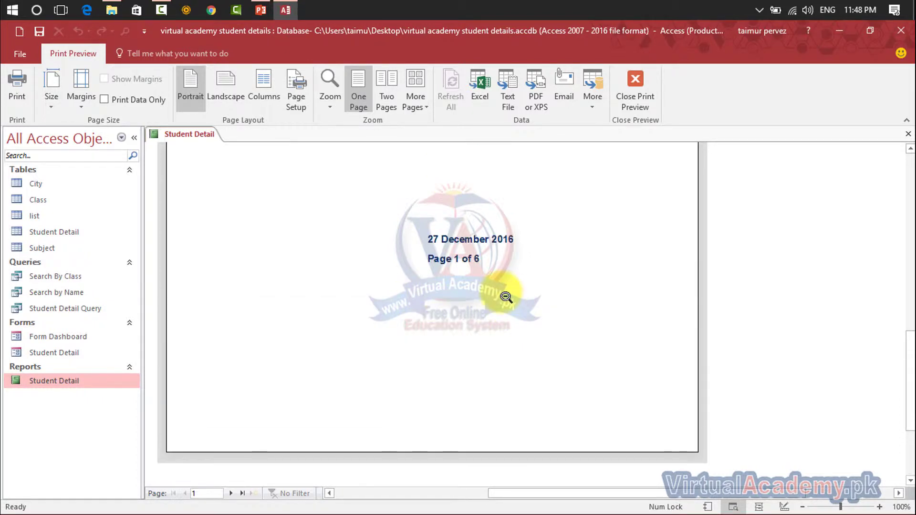
left_click(232, 494)
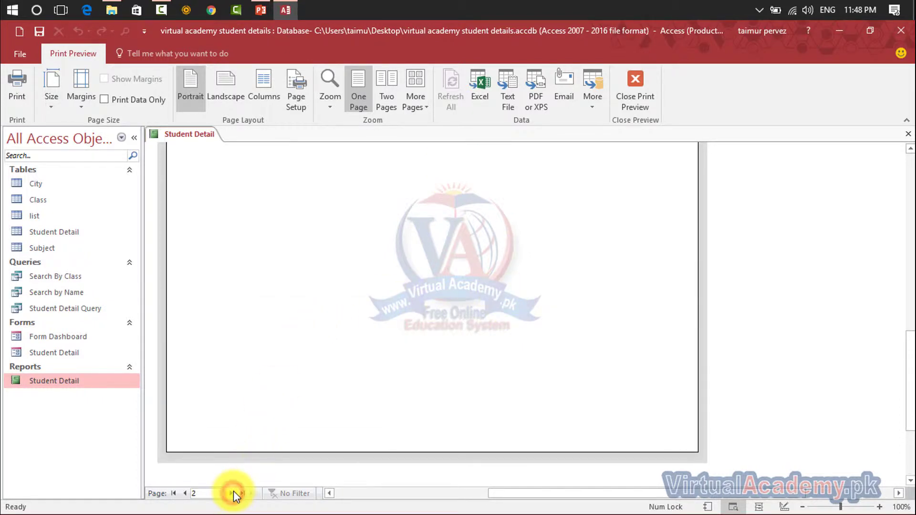
scroll(403, 350, "down", 3)
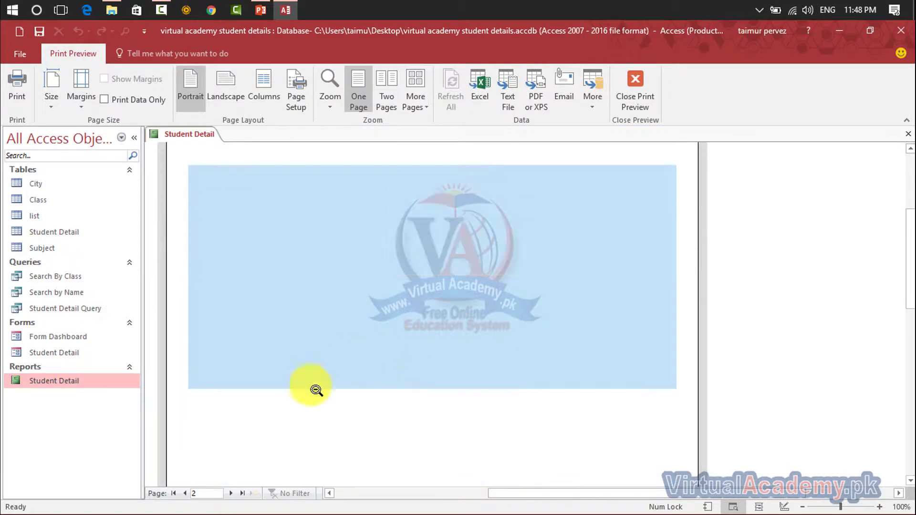
left_click(229, 491)
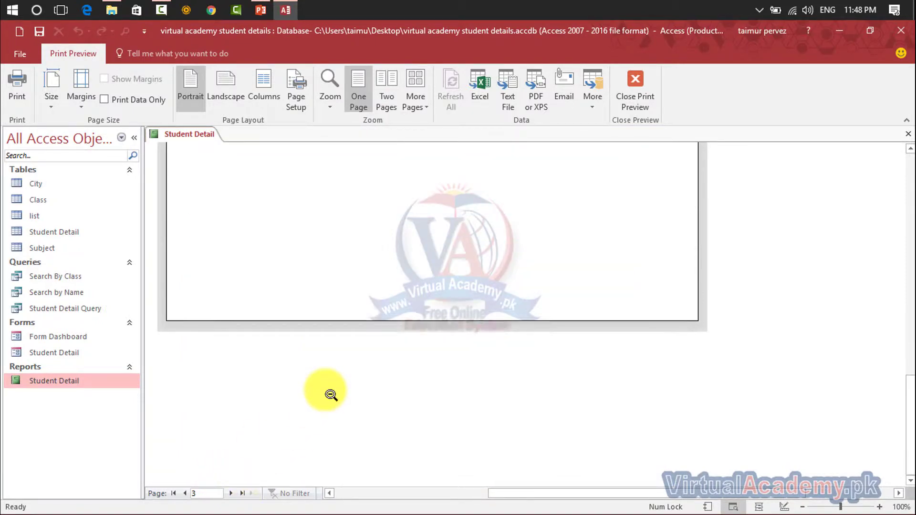
left_click(231, 493)
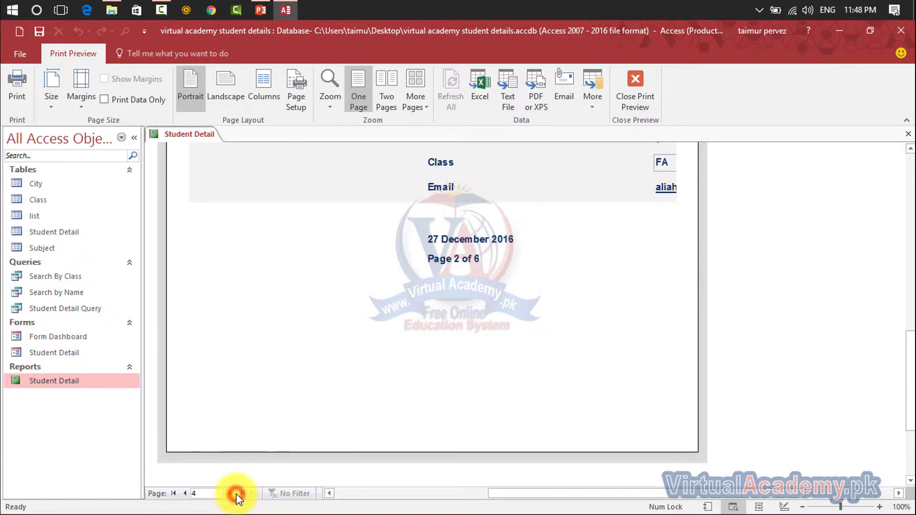
left_click(236, 494)
left_click(232, 492)
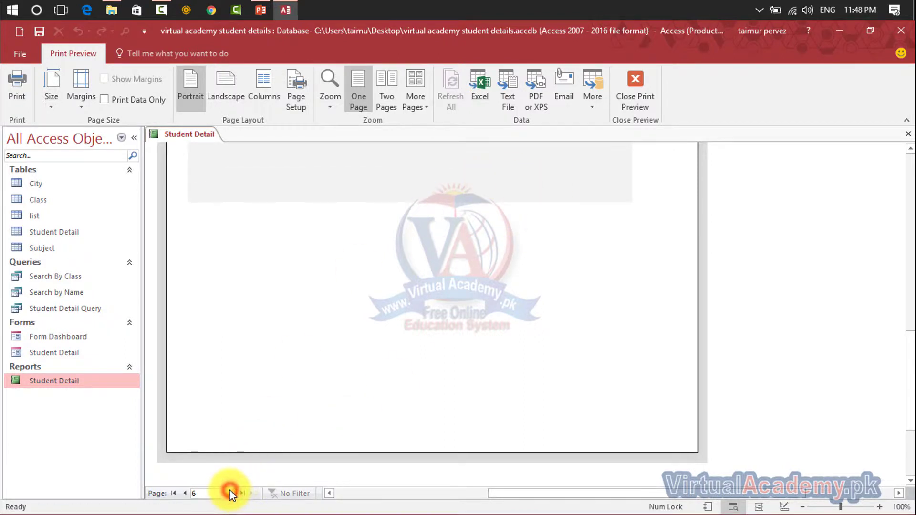
left_click(231, 493)
left_click(230, 493)
left_click(231, 493)
left_click(231, 493)
left_click(231, 493)
scroll(357, 329, "up", 3)
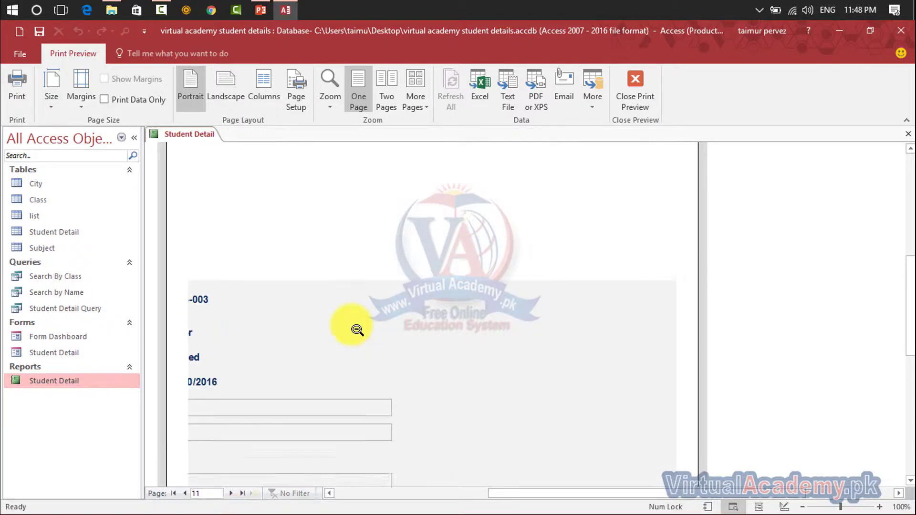
scroll(357, 329, "up", 5)
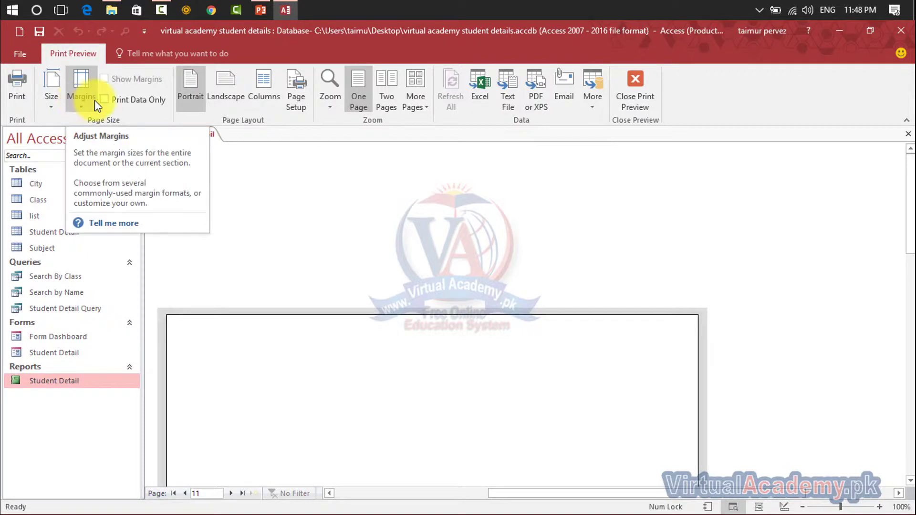
Step: Switch the previewed report to landscape orientation and accept the section width message
left_click(53, 101)
left_click(53, 101)
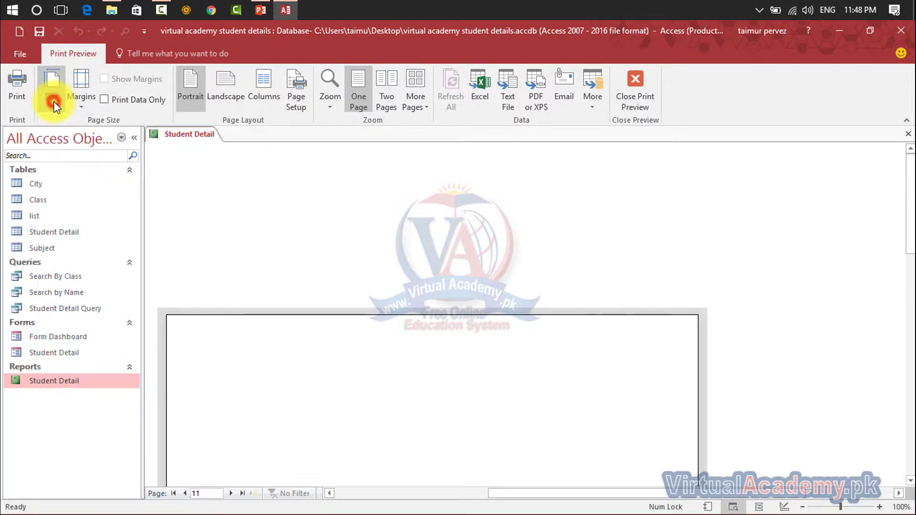
left_click(223, 90)
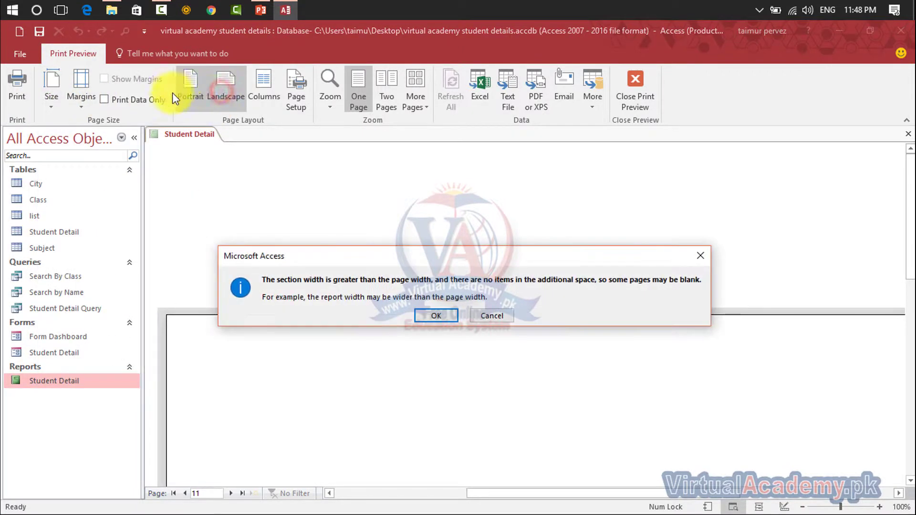
left_click(431, 316)
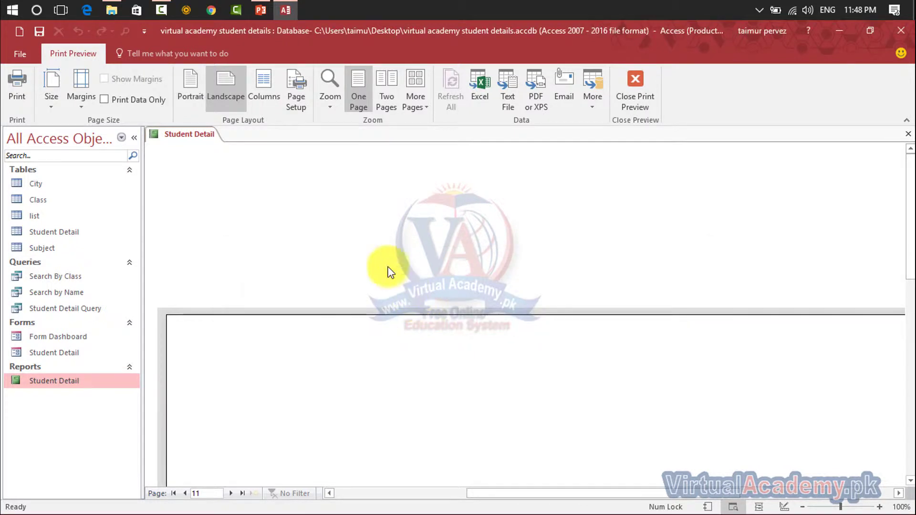
Step: Examine page 11 of the landscape preview, reducing the zoom to 90%
scroll(382, 458, "down", 3)
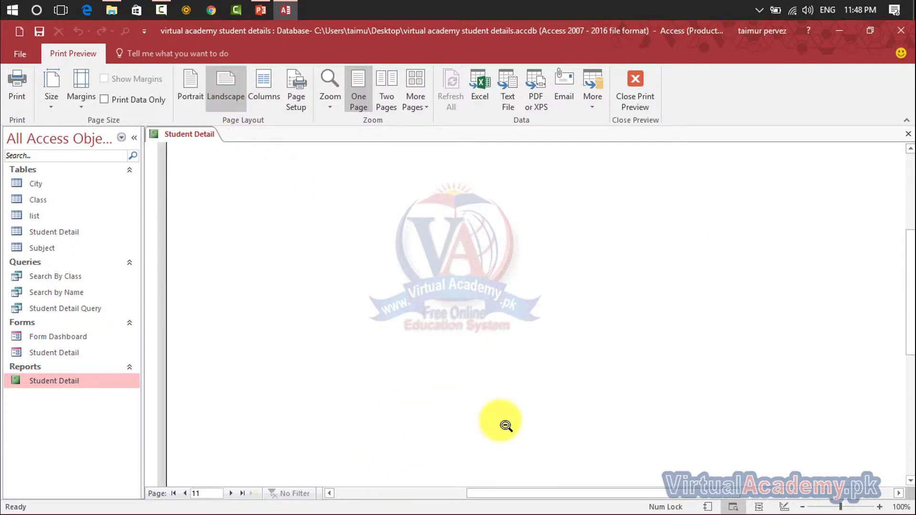
scroll(506, 425, "down", 3)
scroll(507, 418, "down", 3)
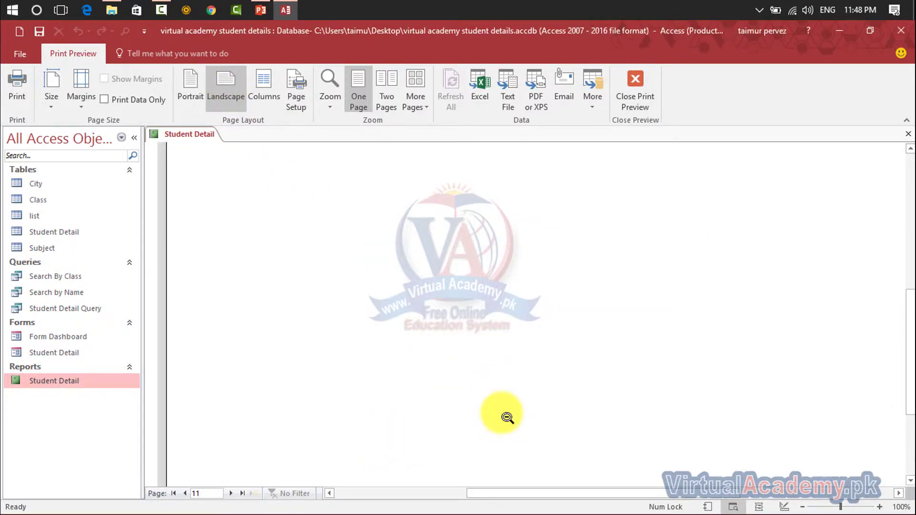
scroll(507, 418, "up", 3)
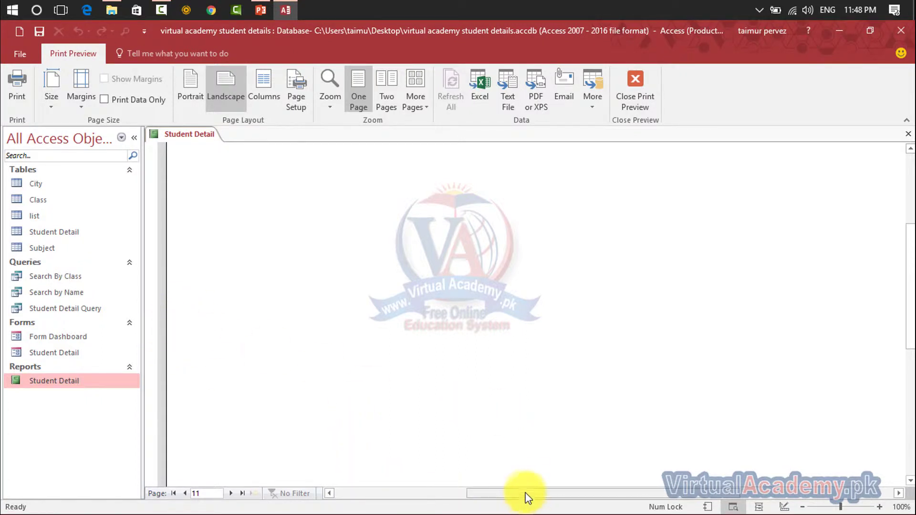
mouse_move(523, 493)
left_mouse_down()
mouse_move(640, 496)
mouse_move(536, 491)
left_mouse_up()
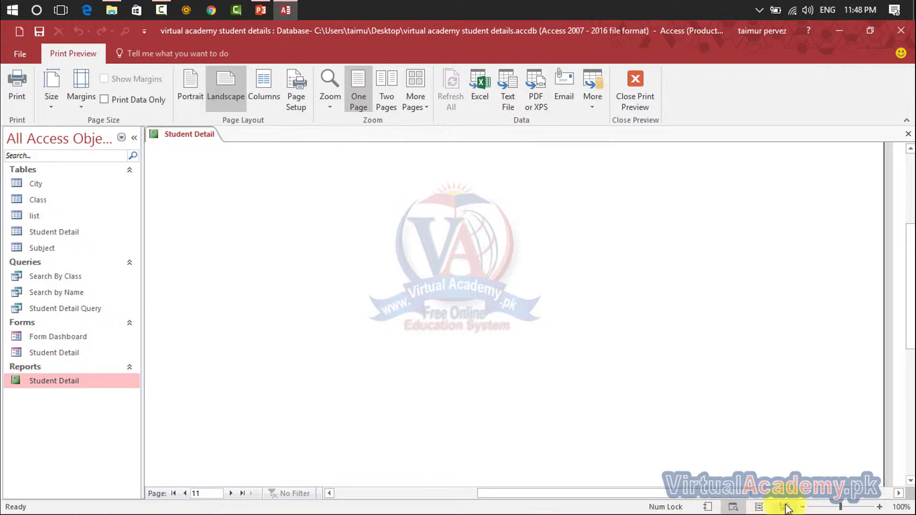
left_click(804, 507)
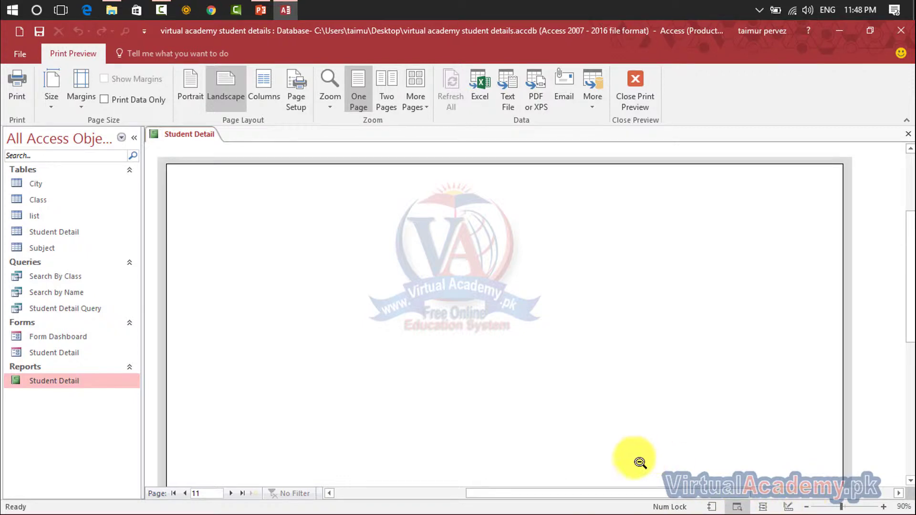
scroll(547, 321, "down", 2)
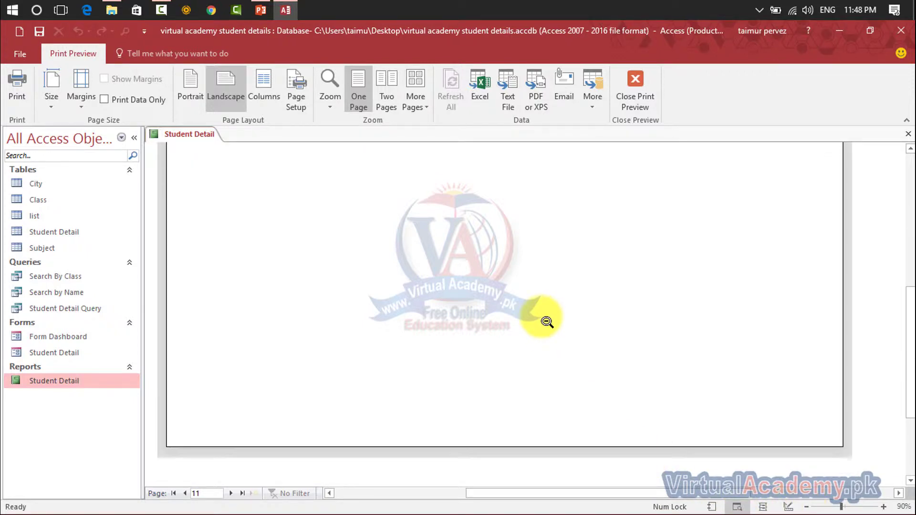
scroll(547, 321, "up", 2)
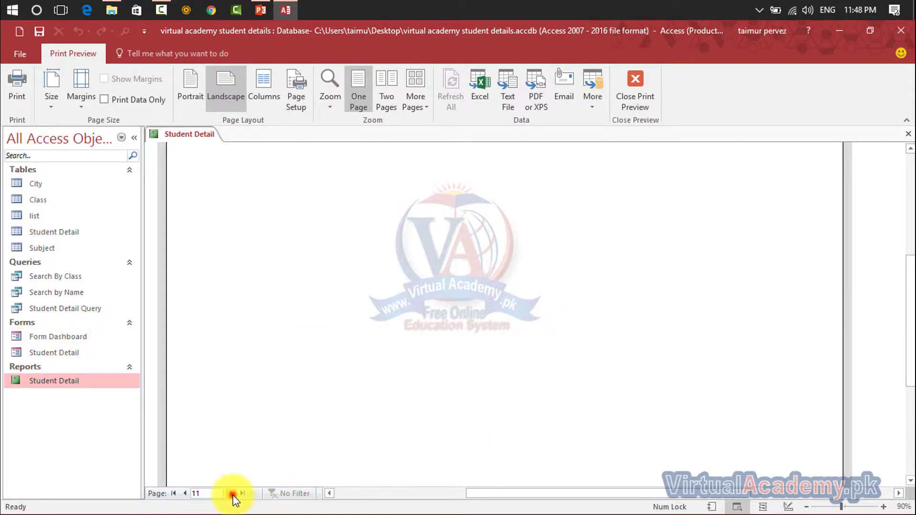
Step: Return to the first page of the landscape preview and page through the report to page 26
left_click(174, 493)
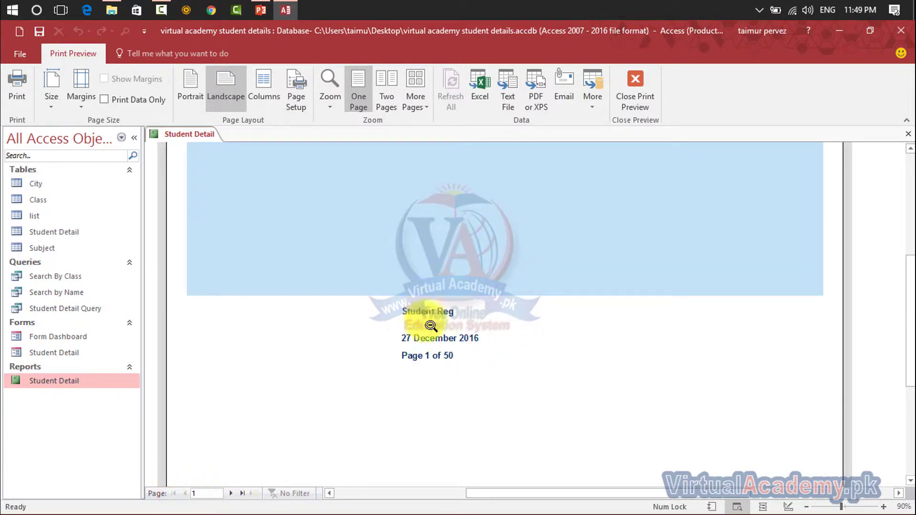
scroll(429, 389, "down", 2)
left_click(232, 493)
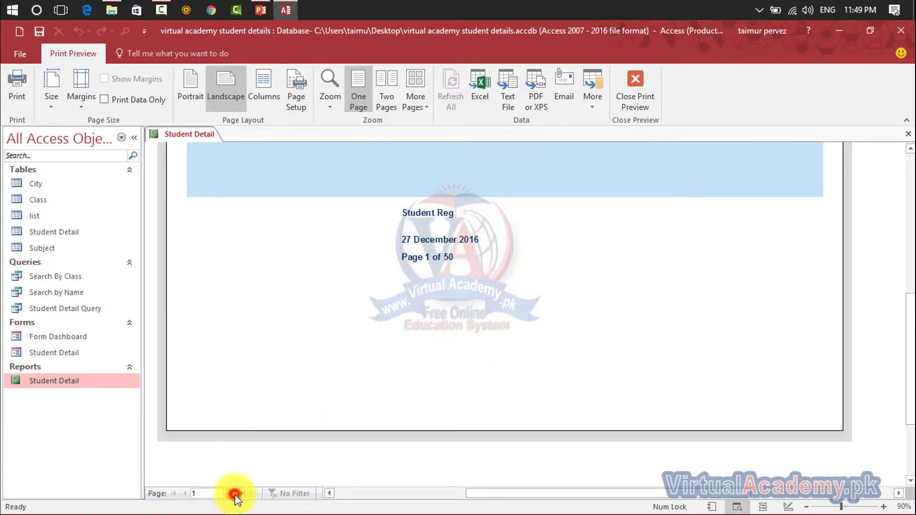
left_click(232, 494)
left_click(232, 493)
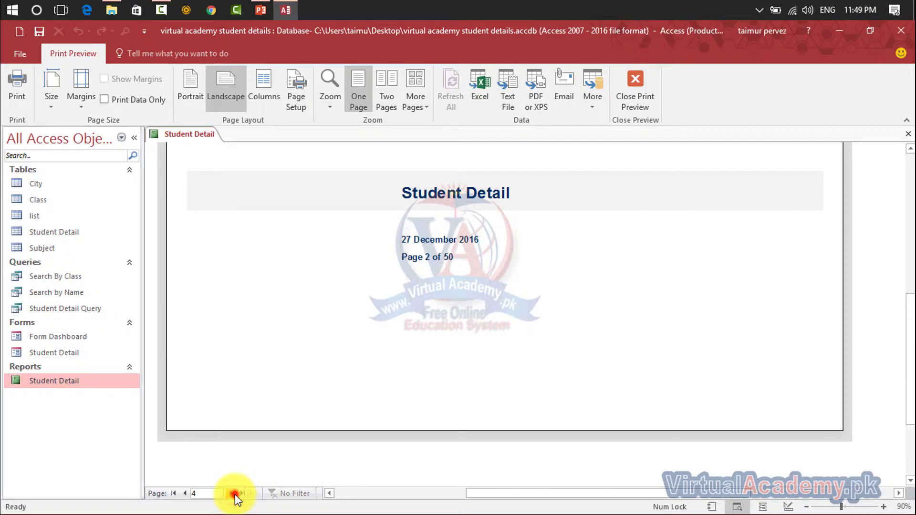
left_click(233, 493)
left_click(233, 493)
left_click(232, 494)
scroll(373, 395, "up", 2)
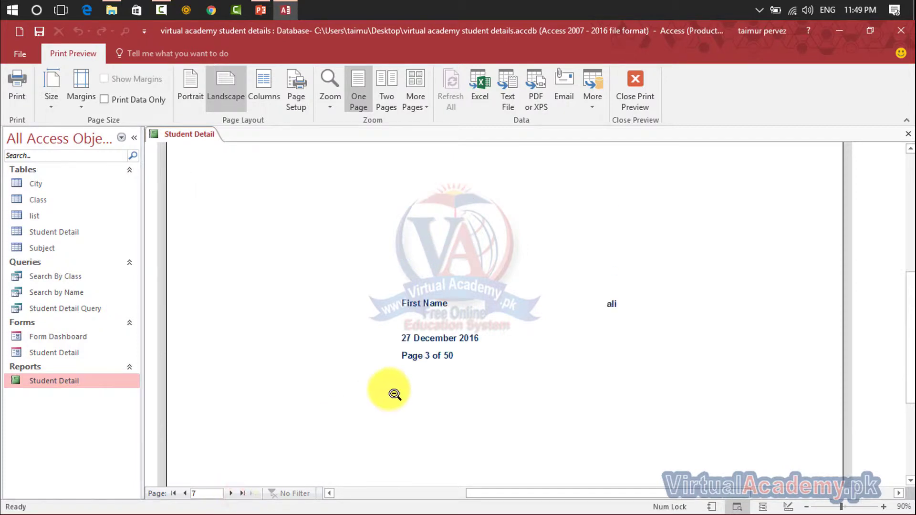
left_click(232, 494)
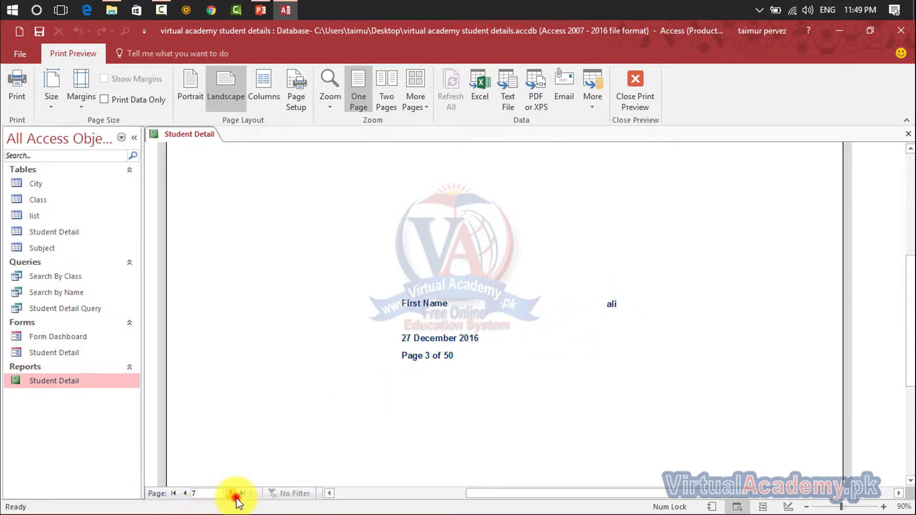
left_click(232, 493)
left_click(232, 494)
left_click(232, 493)
left_click(232, 494)
left_click(236, 496)
left_click(236, 496)
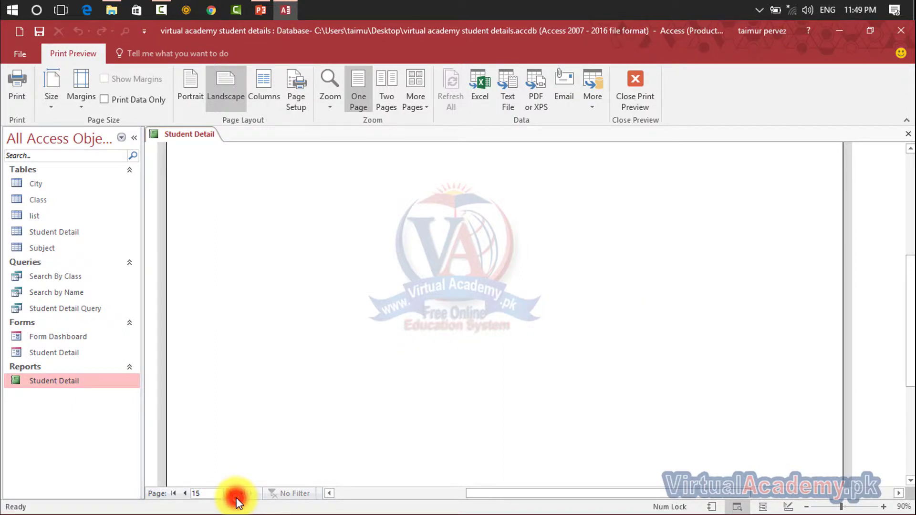
left_click(236, 496)
left_click(236, 496)
left_click(237, 496)
left_click(236, 496)
left_click(236, 496)
left_click(236, 496)
left_click(236, 496)
left_click(236, 496)
left_click(236, 496)
left_click(237, 496)
left_click(236, 496)
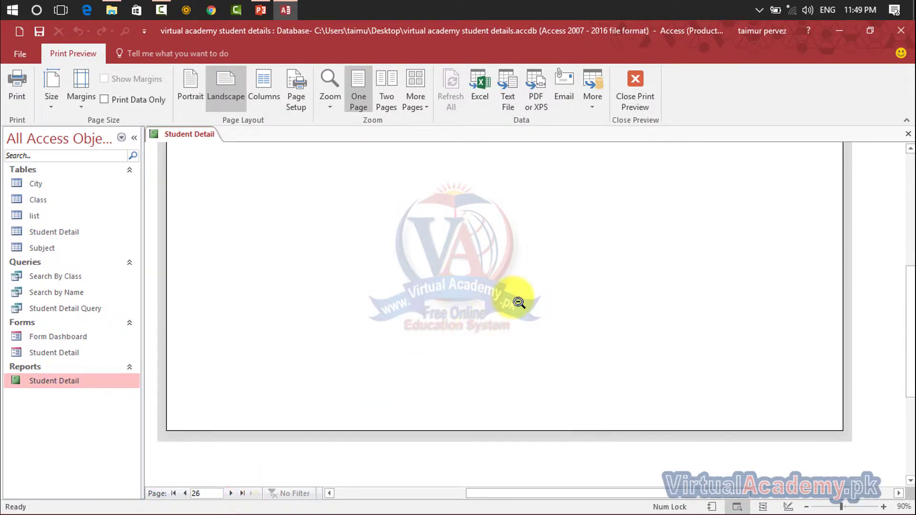
scroll(519, 303, "down", 5)
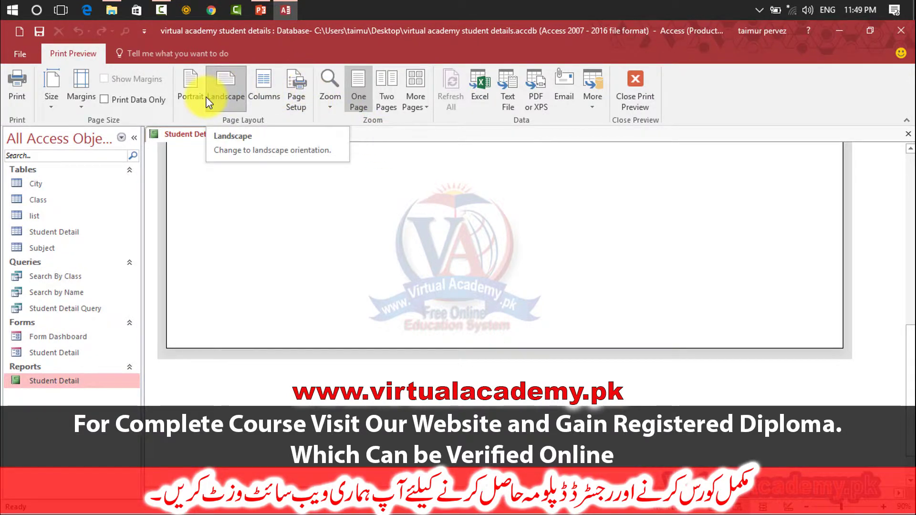
Step: Set the report's paper size to Letter (21.59 cm x 27.94 cm) and check the resized page
left_click(53, 98)
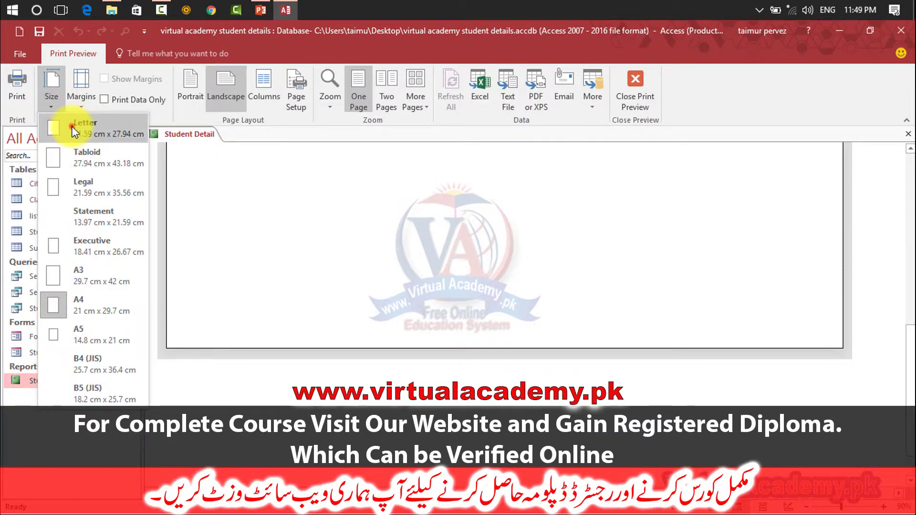
left_click(71, 126)
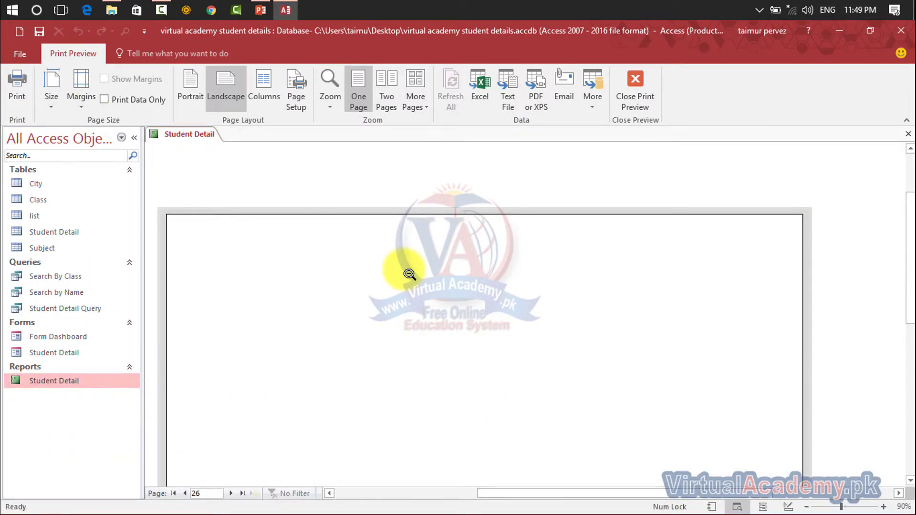
scroll(409, 274, "down", 2)
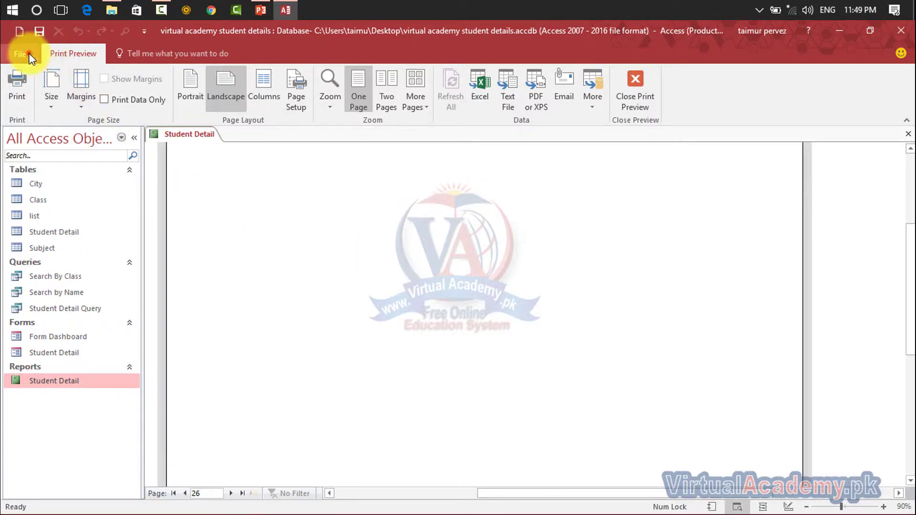
Step: Reopen the Student Detail report in Print Preview from the print options and examine page 26 down to its lower edge
left_click(29, 53)
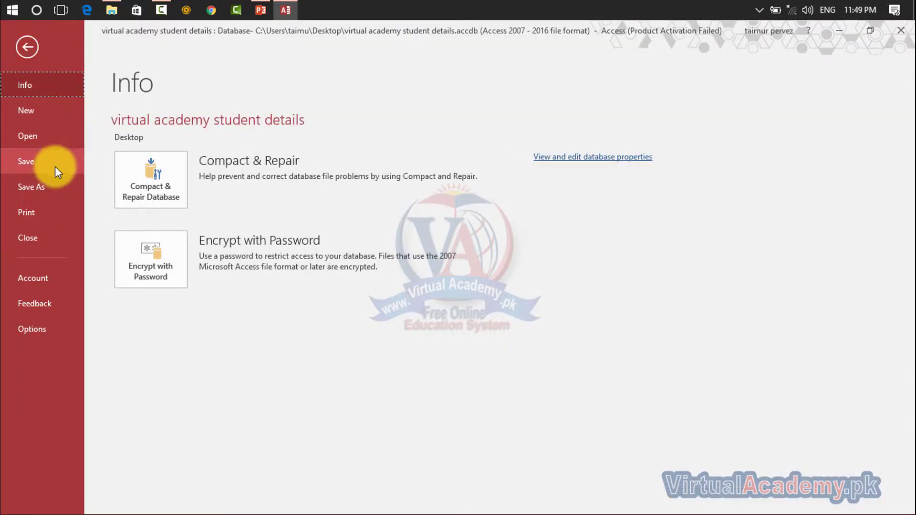
left_click(53, 218)
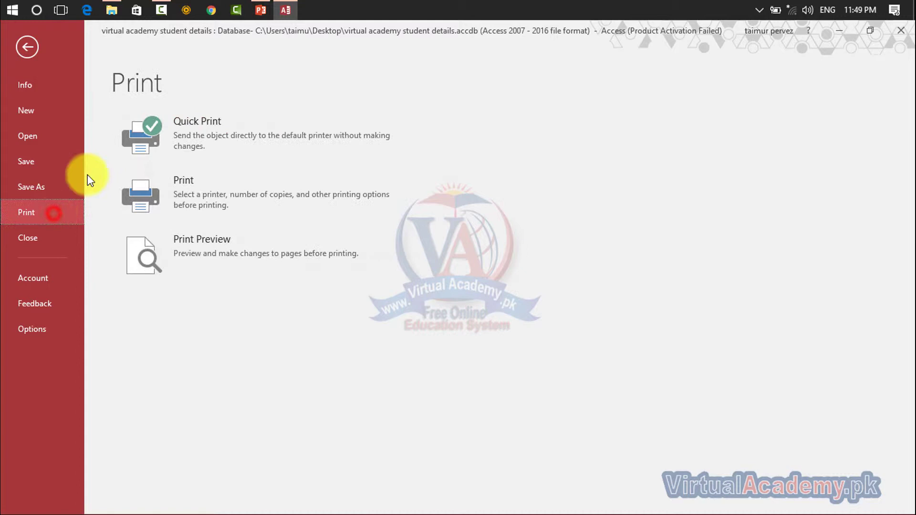
left_click(241, 240)
scroll(469, 308, "down", 3)
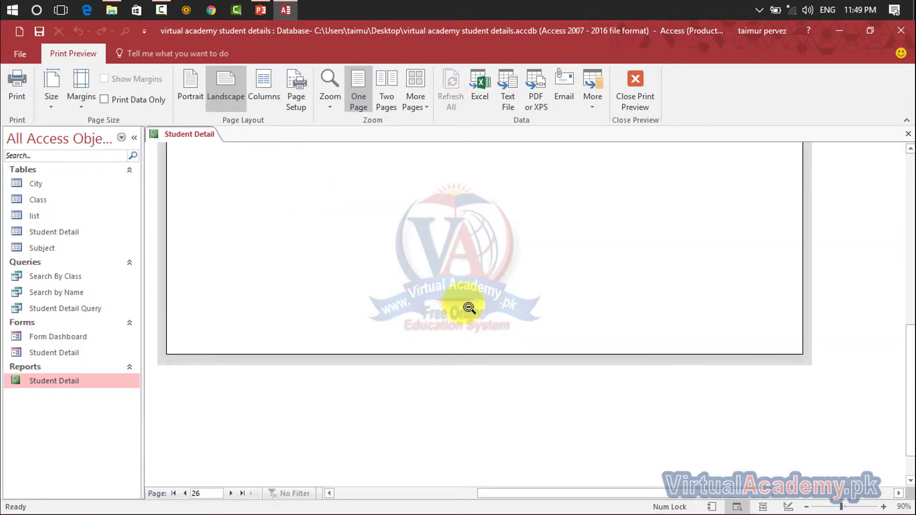
right_click(463, 301)
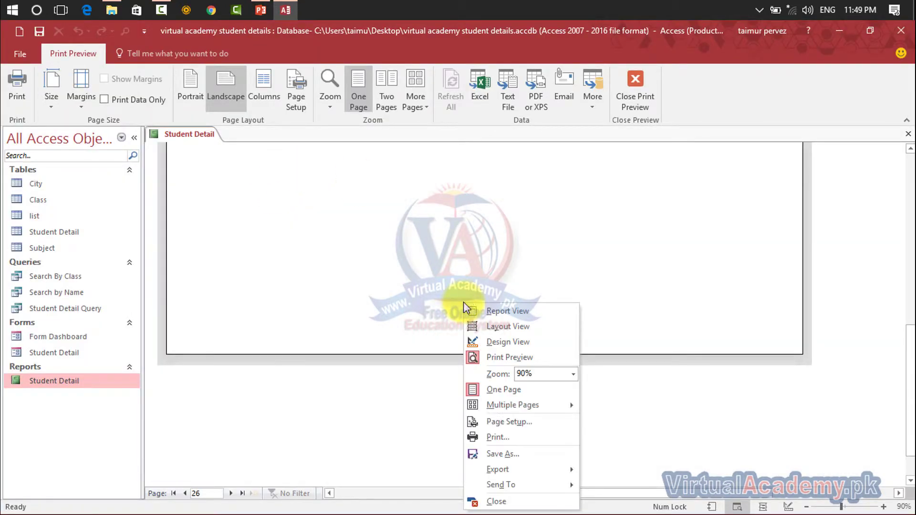
left_click(447, 287)
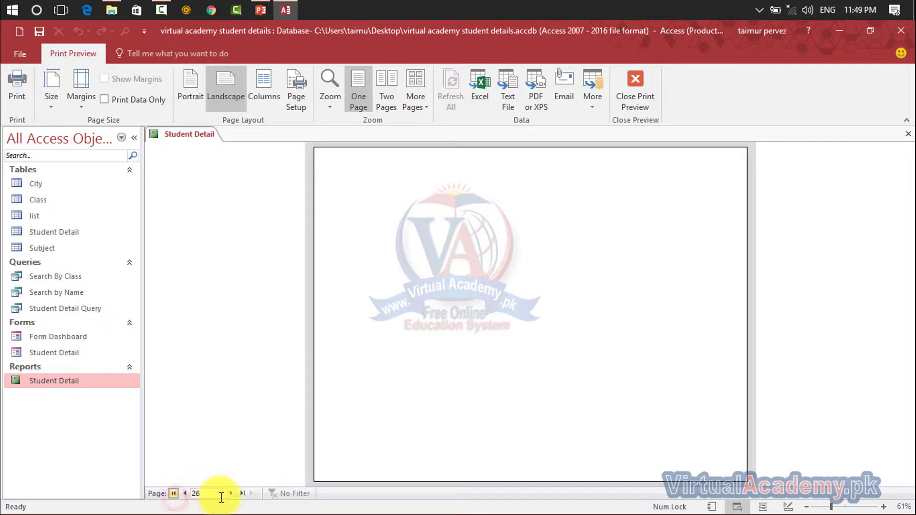
Step: Return to the first page of the Letter-size landscape preview and page through the report to page 18
left_click(176, 494)
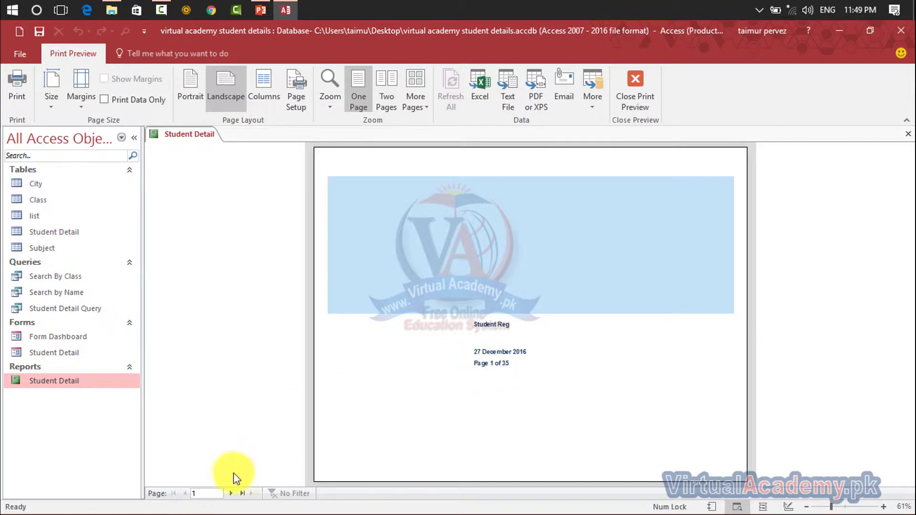
left_click(229, 493)
left_click(229, 494)
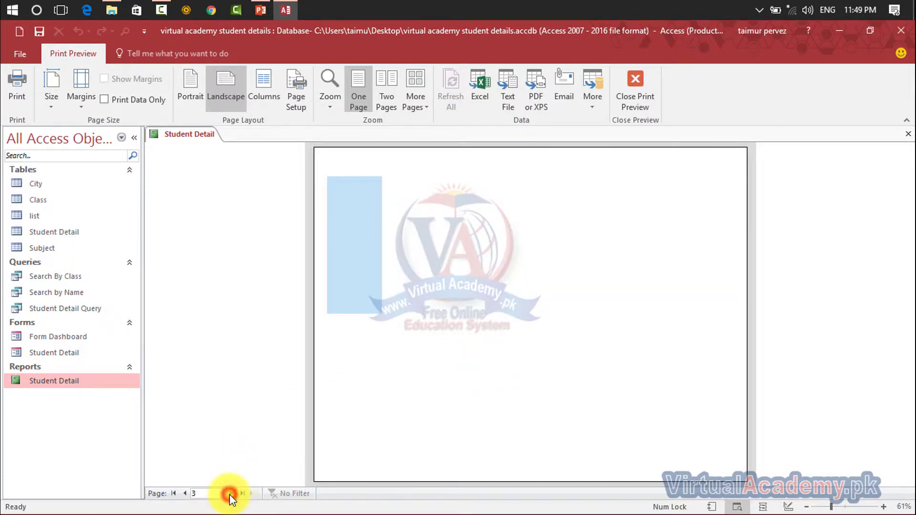
left_click(229, 494)
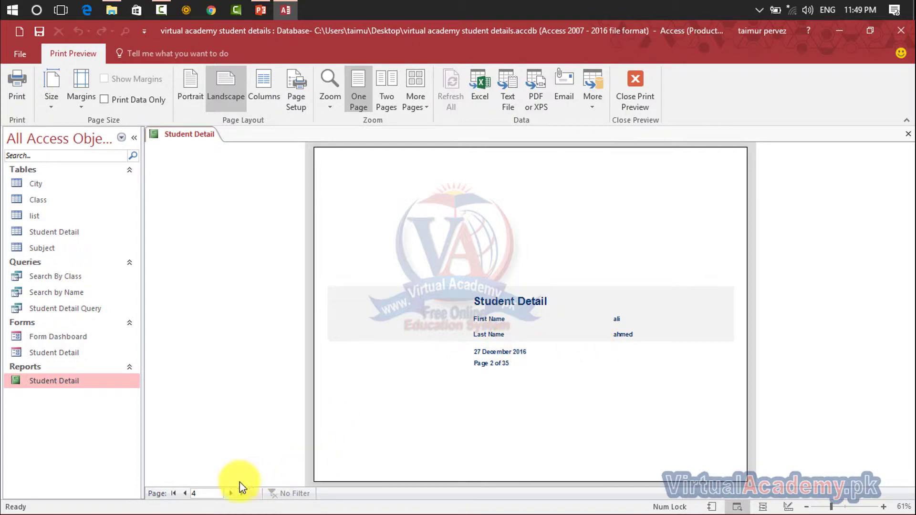
left_click(231, 493)
left_click(231, 493)
left_click(231, 493)
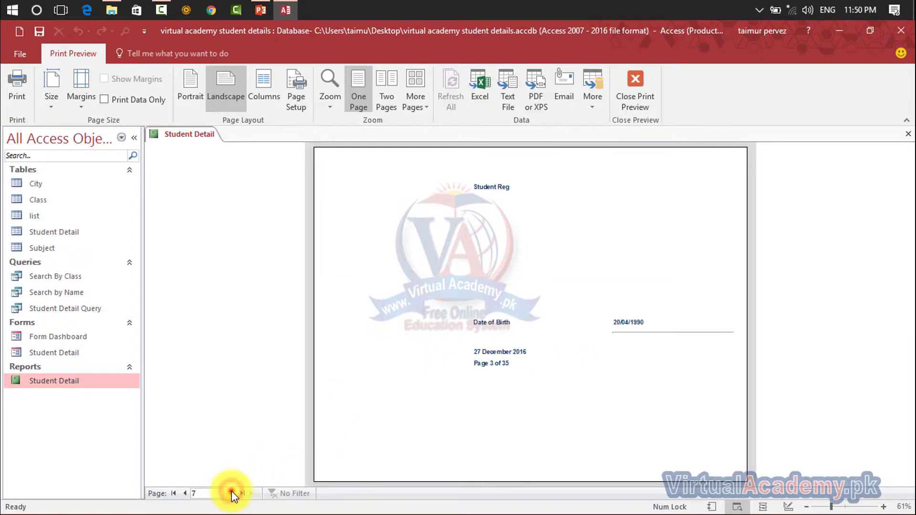
left_click(231, 493)
left_click(231, 493)
left_click(231, 494)
left_click(231, 494)
left_click(231, 493)
left_click(231, 493)
left_click(231, 493)
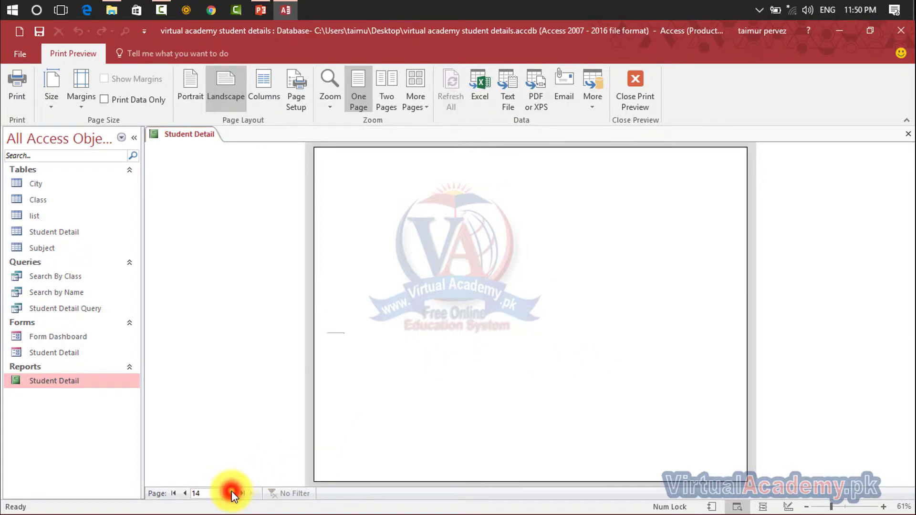
left_click(230, 493)
left_click(231, 493)
left_click(231, 493)
left_click(231, 493)
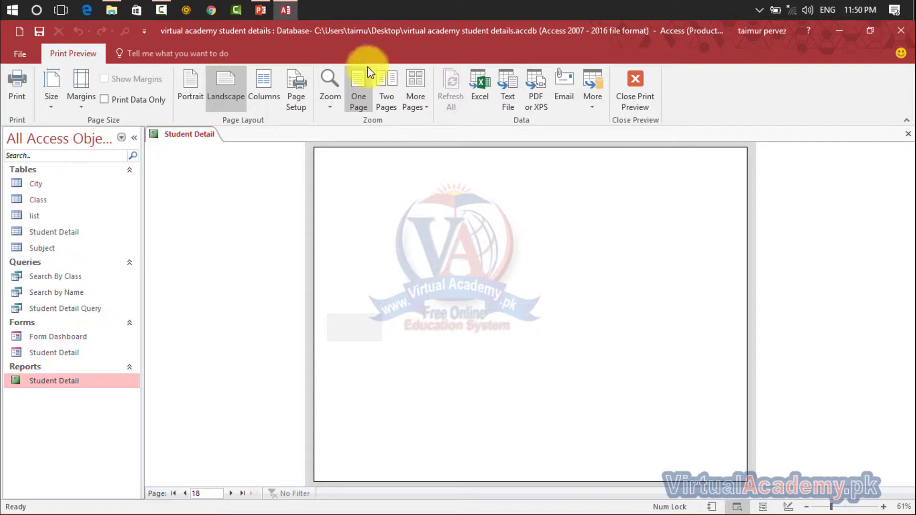
Step: Close the Student Detail report without saving its design changes and reopen it in Report View
left_click(905, 137)
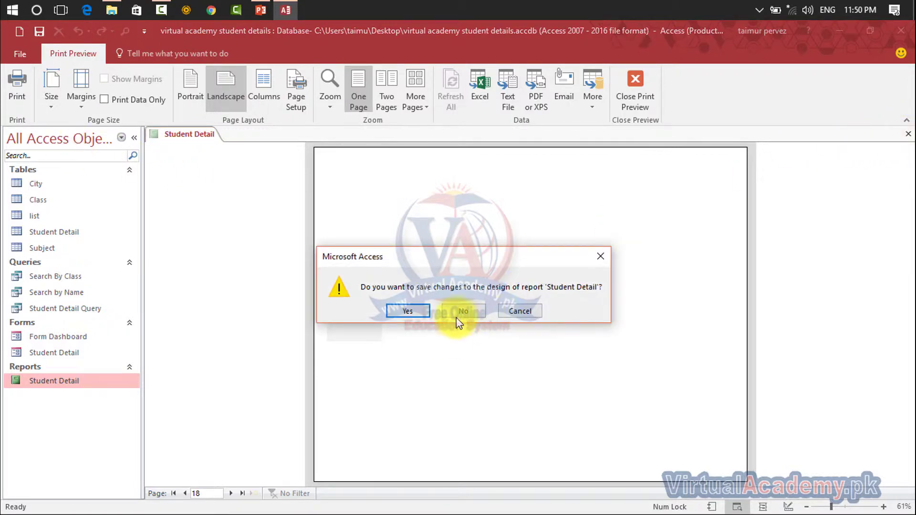
left_click(458, 313)
double_click(70, 379)
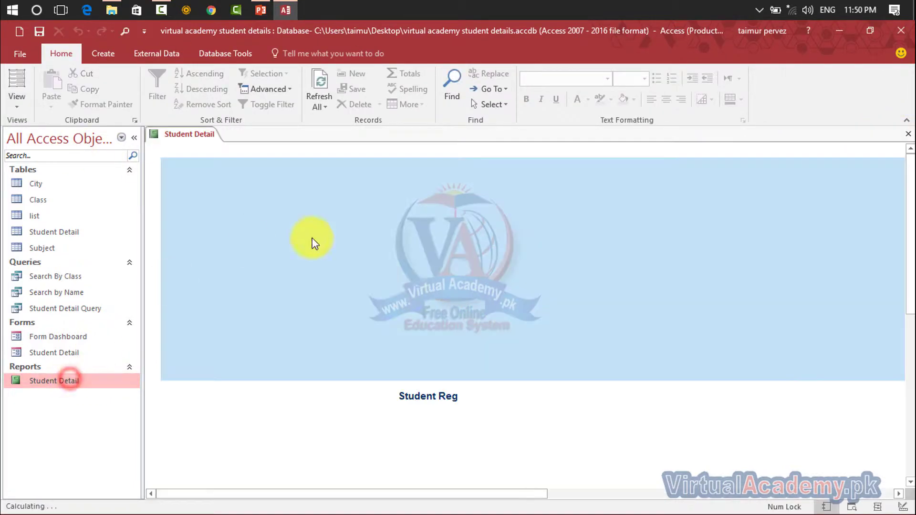
Step: Examine the student records throughout the Student Detail report in Report View
scroll(456, 342, "down", 6)
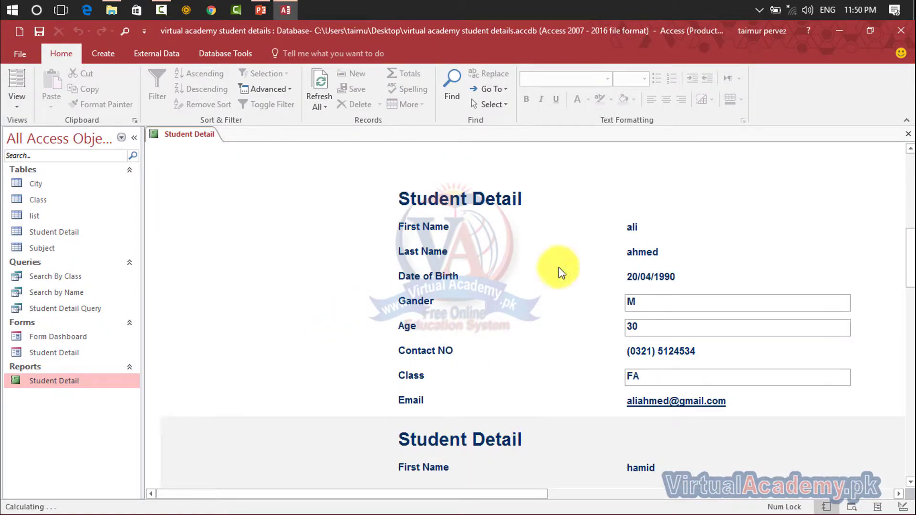
scroll(614, 338, "down", 3)
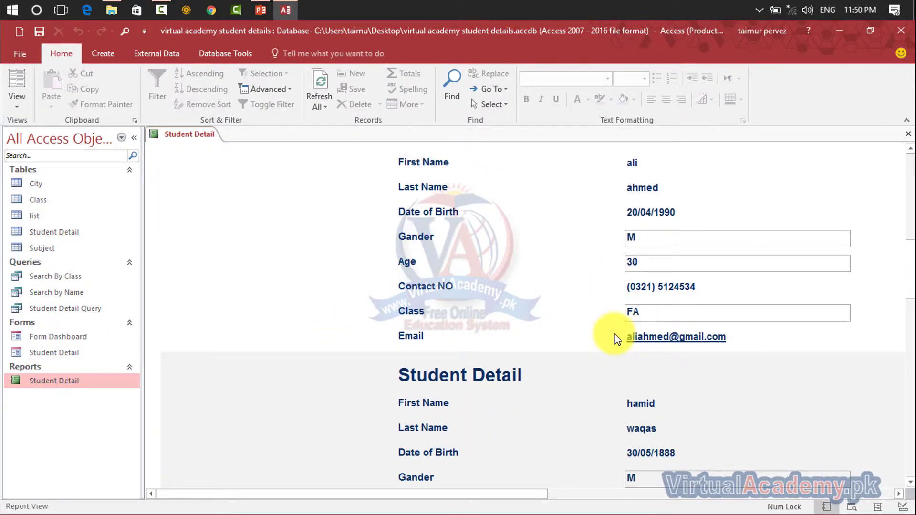
scroll(615, 338, "up", 5)
scroll(615, 338, "down", 9)
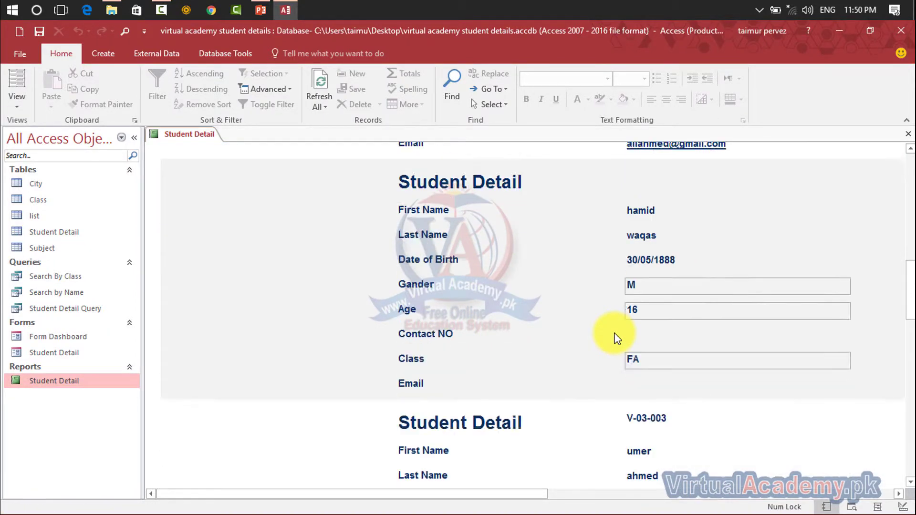
scroll(614, 337, "up", 2)
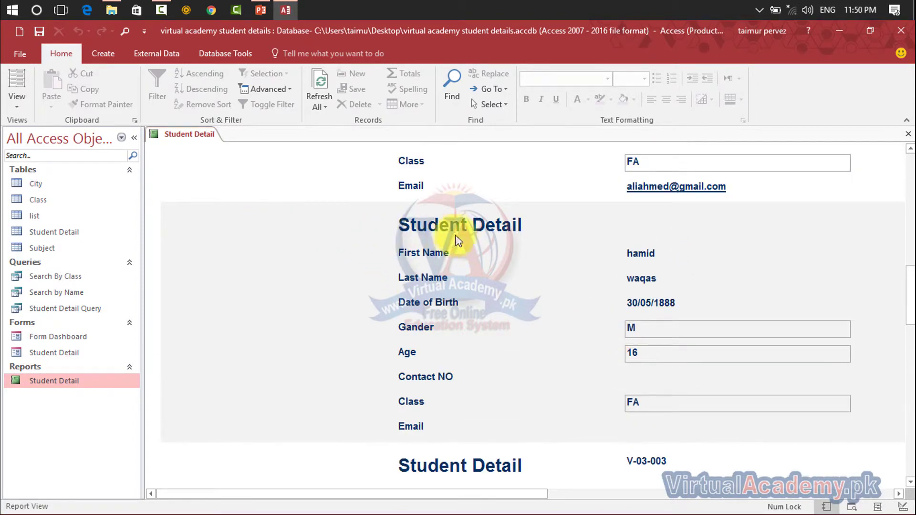
scroll(470, 397, "down", 14)
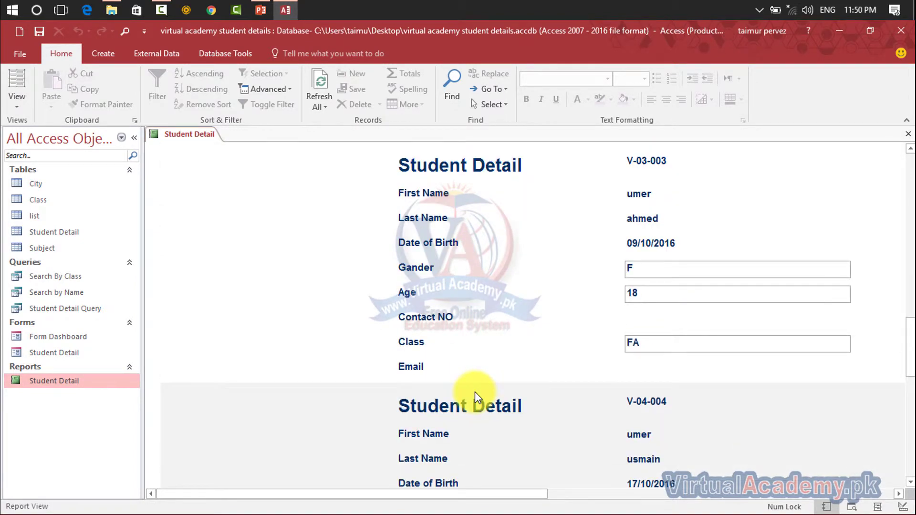
scroll(474, 391, "down", 20)
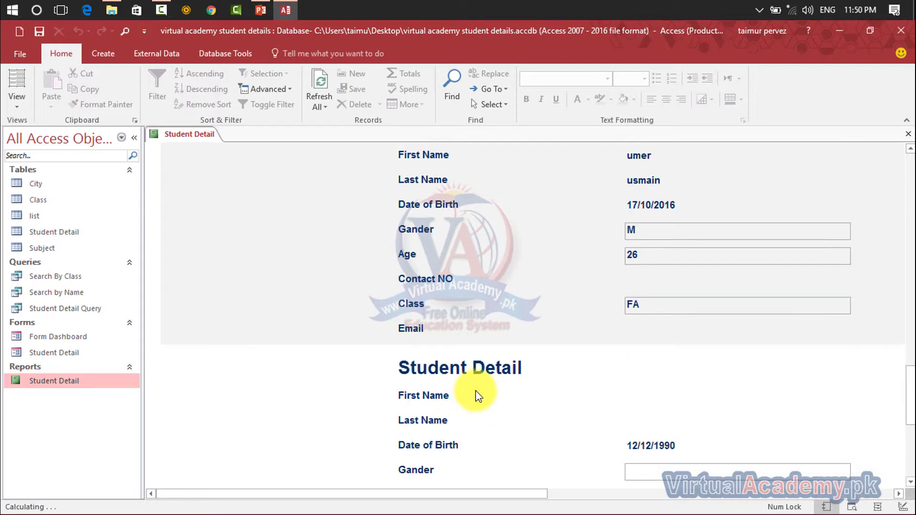
scroll(478, 391, "down", 7)
scroll(478, 390, "up", 20)
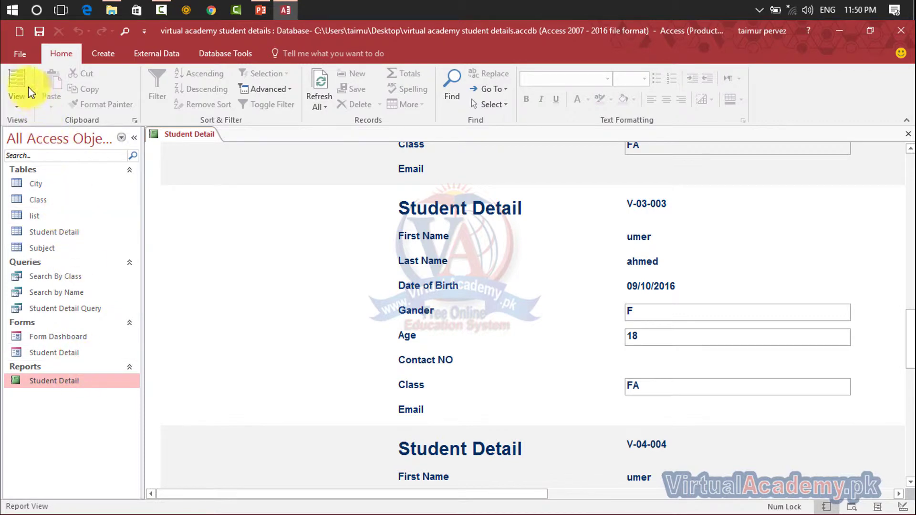
Step: Review the database's saved imports and saved exports, including the Export-Student Detail entry, and close the data tasks dialog
left_click(18, 98)
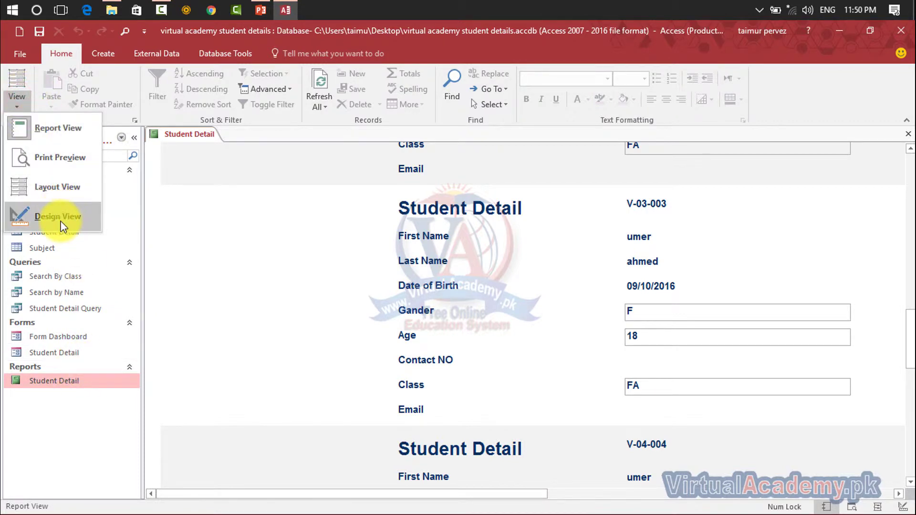
left_click(166, 52)
left_click(165, 55)
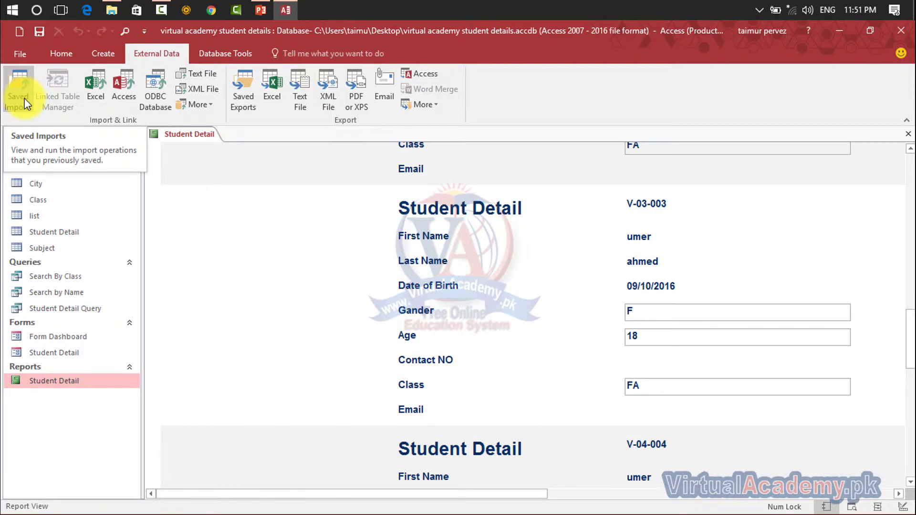
left_click(339, 102)
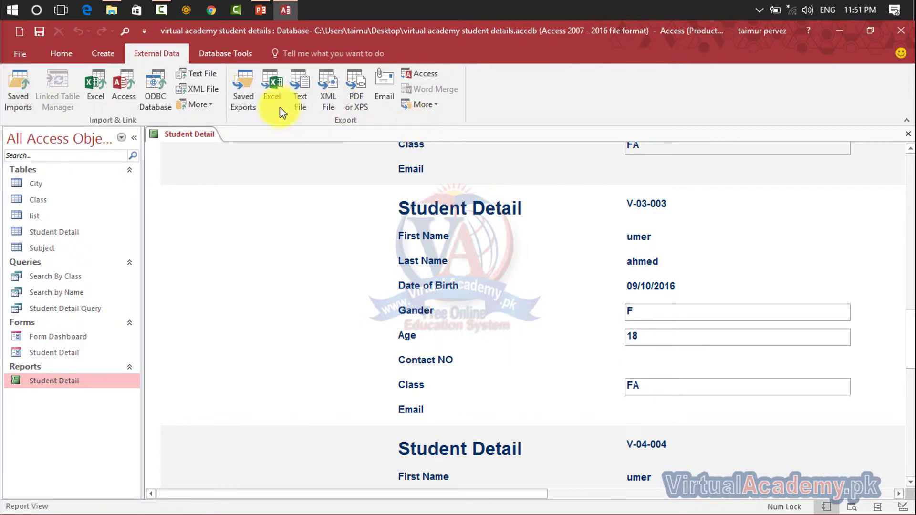
left_click(7, 106)
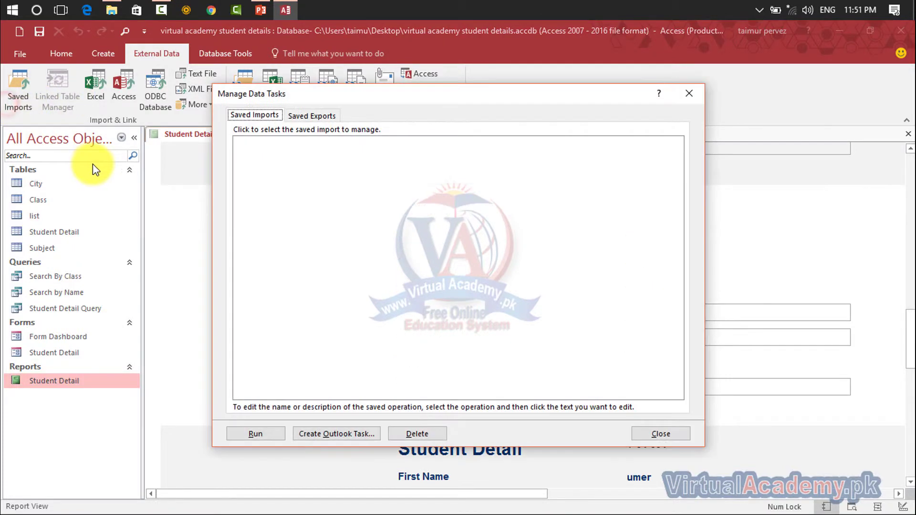
left_click(305, 116)
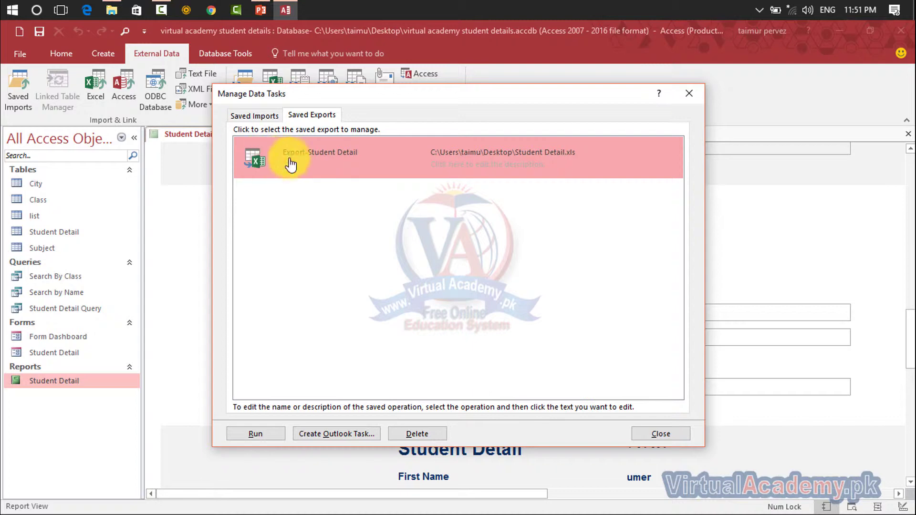
left_click(398, 162)
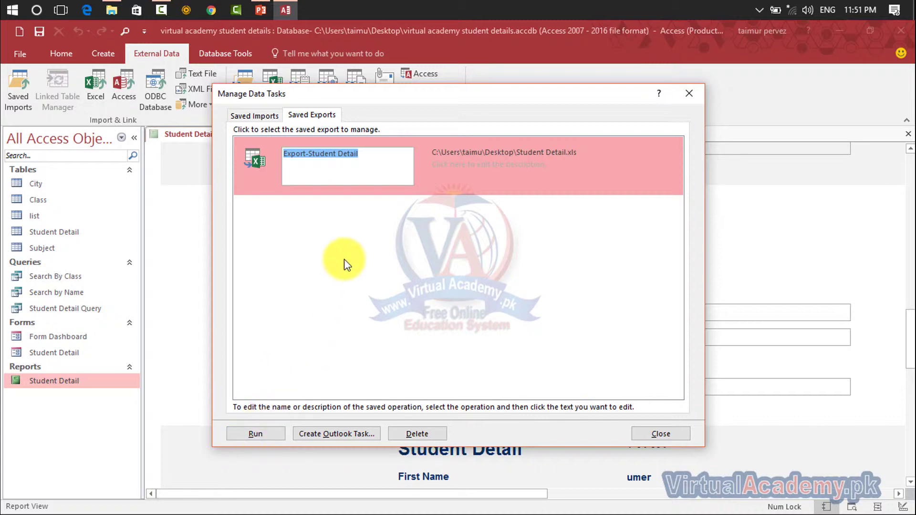
left_click(656, 433)
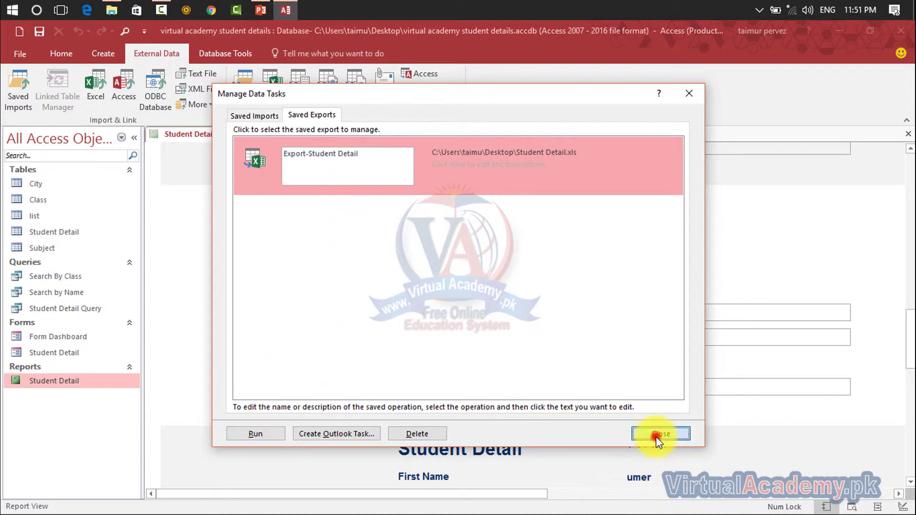
left_click(94, 88)
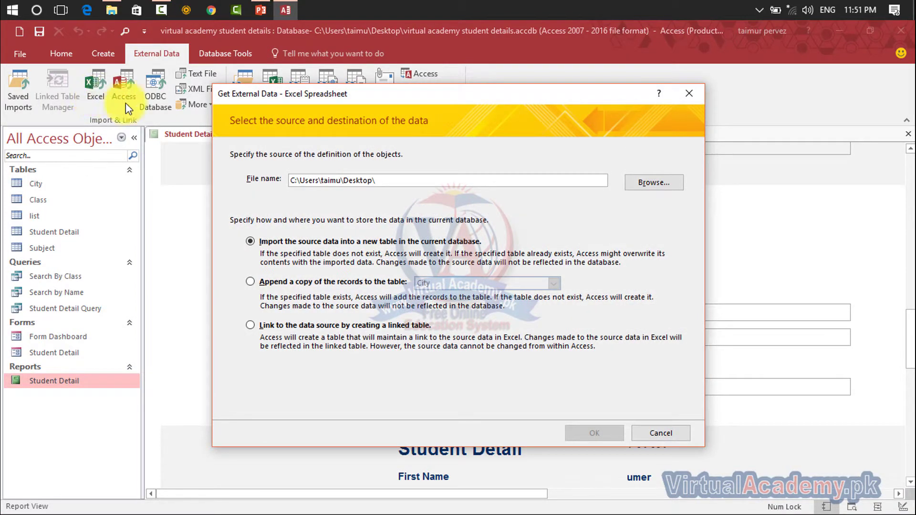
left_click(644, 190)
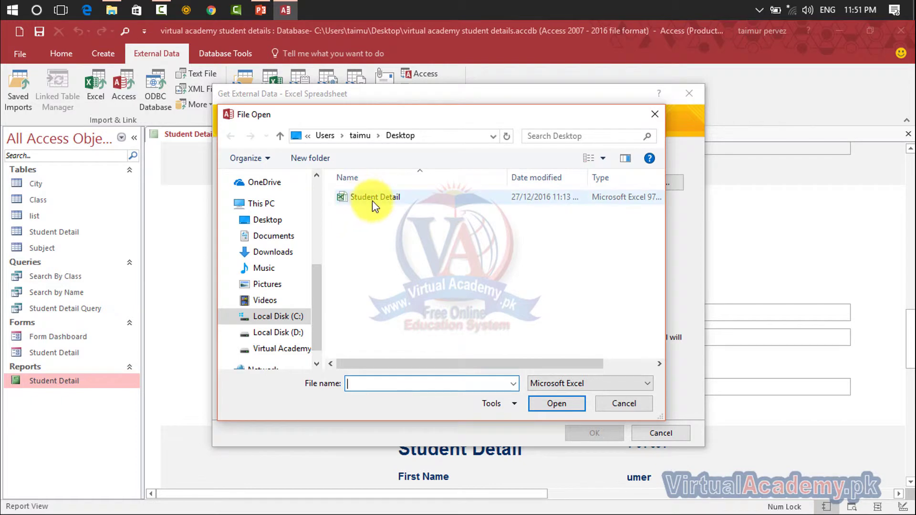
left_click(372, 200)
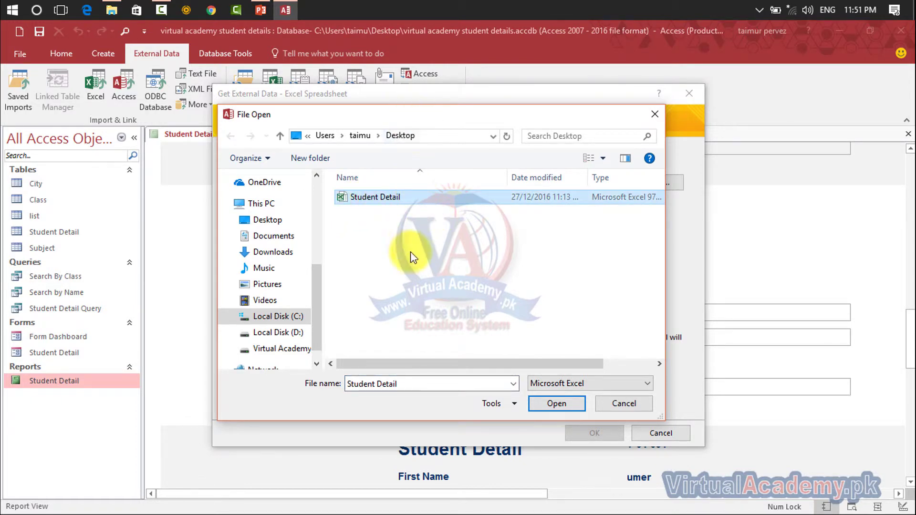
left_click(630, 404)
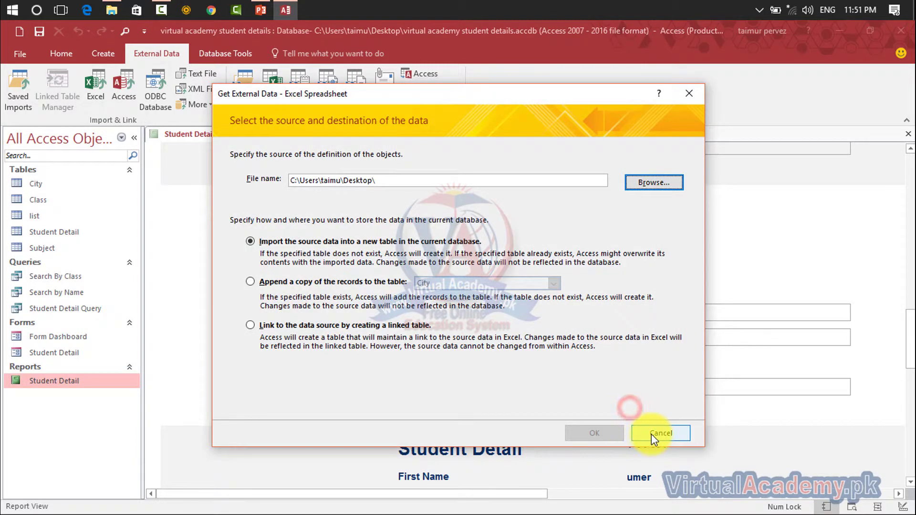
left_click(653, 434)
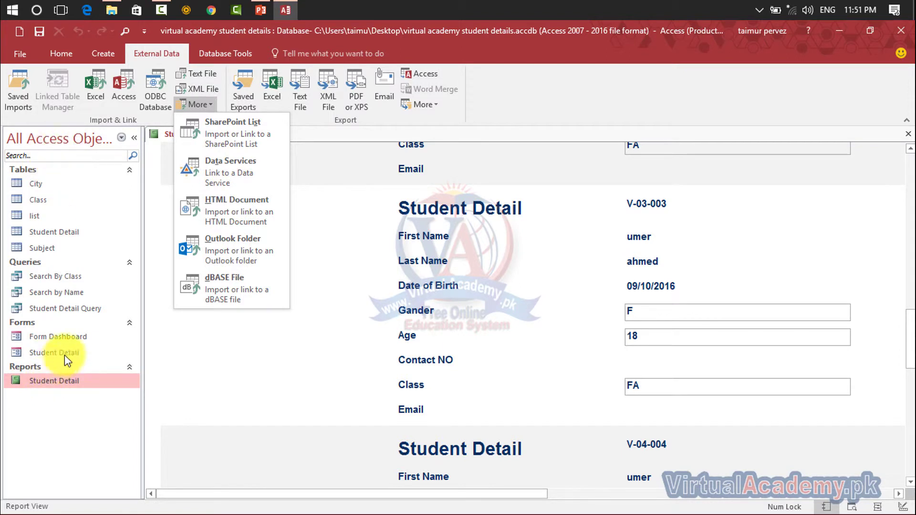
left_click(259, 377)
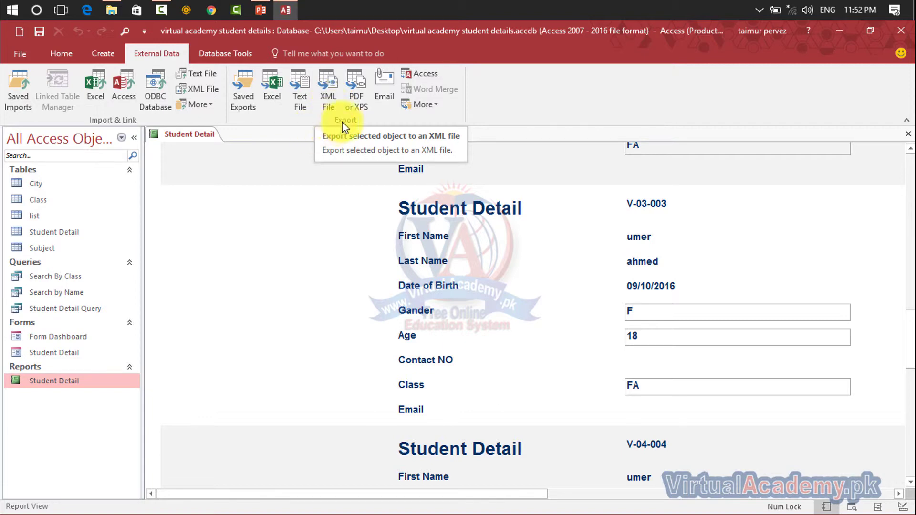
Step: Export the Student Detail report to the Desktop as a PDF named Student Detail
left_click(355, 99)
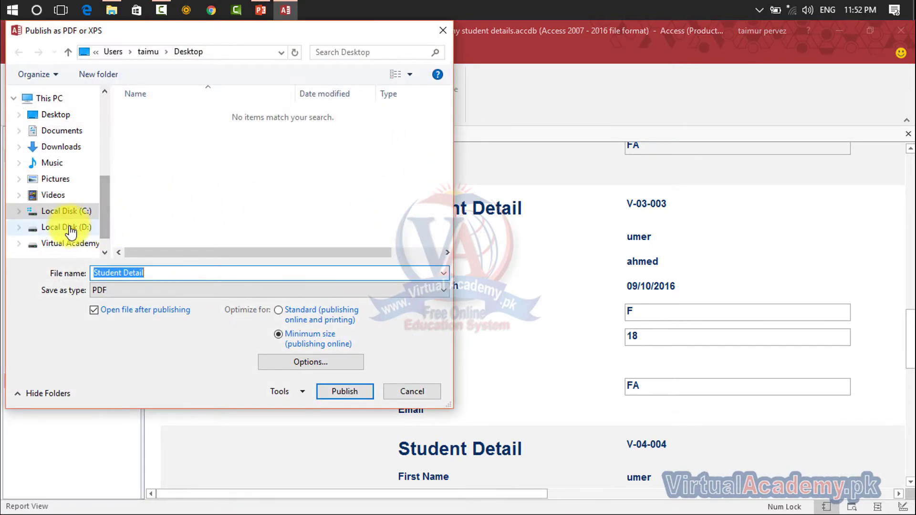
left_click(65, 131)
left_click(60, 114)
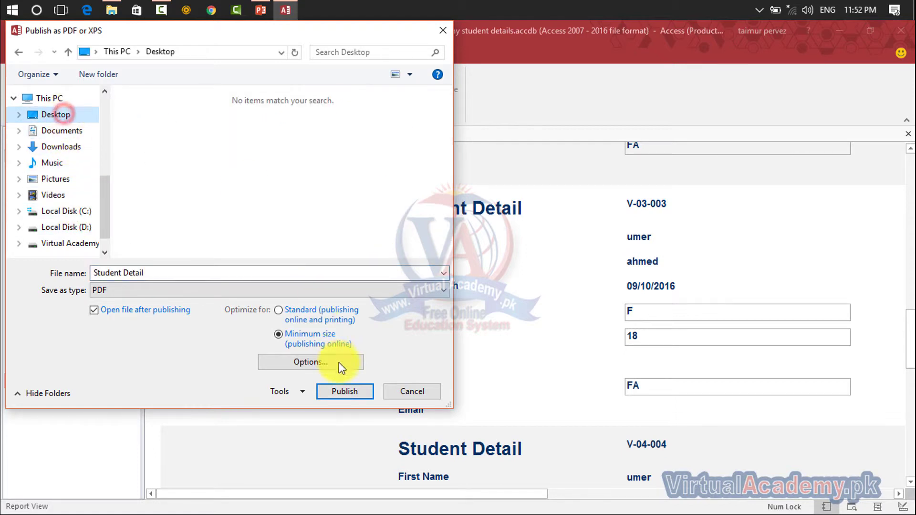
left_click(353, 394)
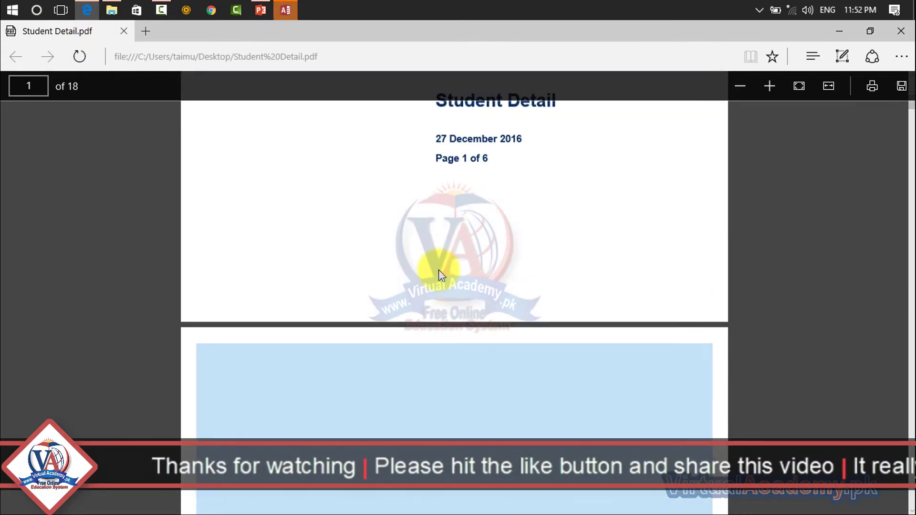
Step: Examine the student records and page layout throughout the published Student Detail PDF, down to its last pages
scroll(429, 270, "down", 5)
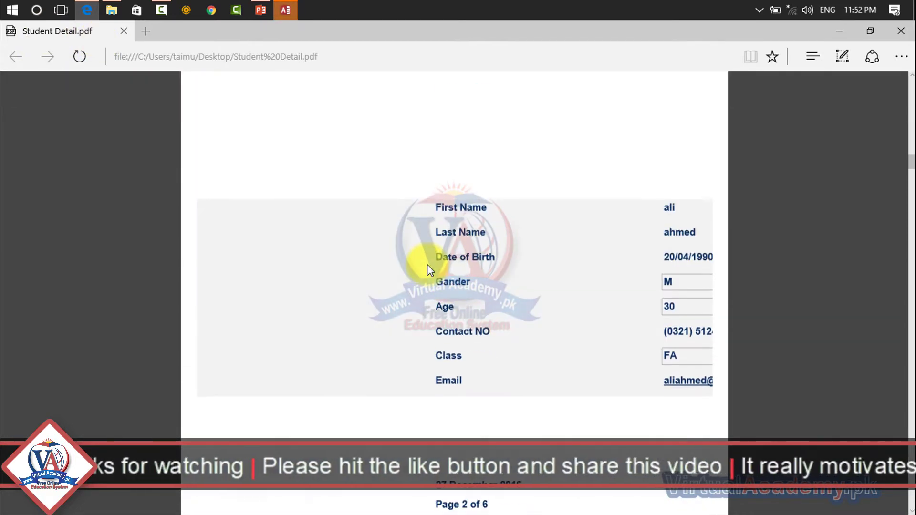
scroll(547, 258, "down", 5)
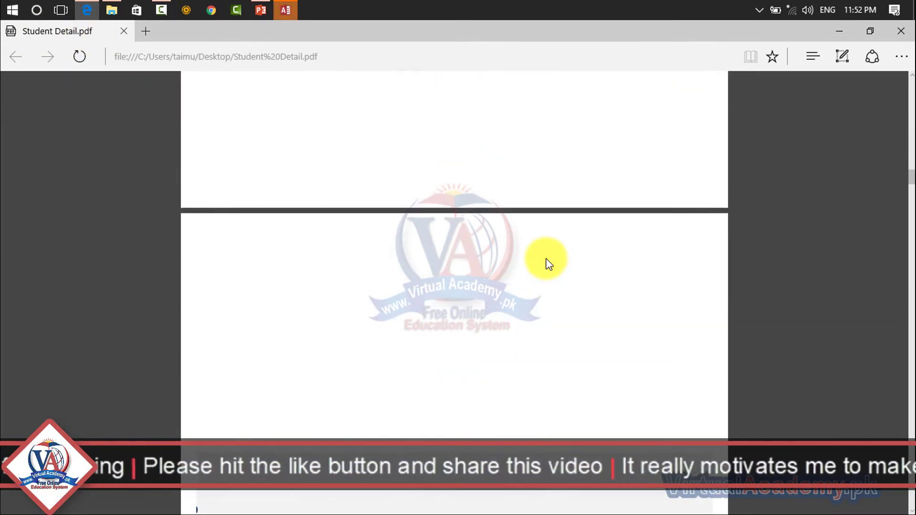
scroll(265, 150, "down", 5)
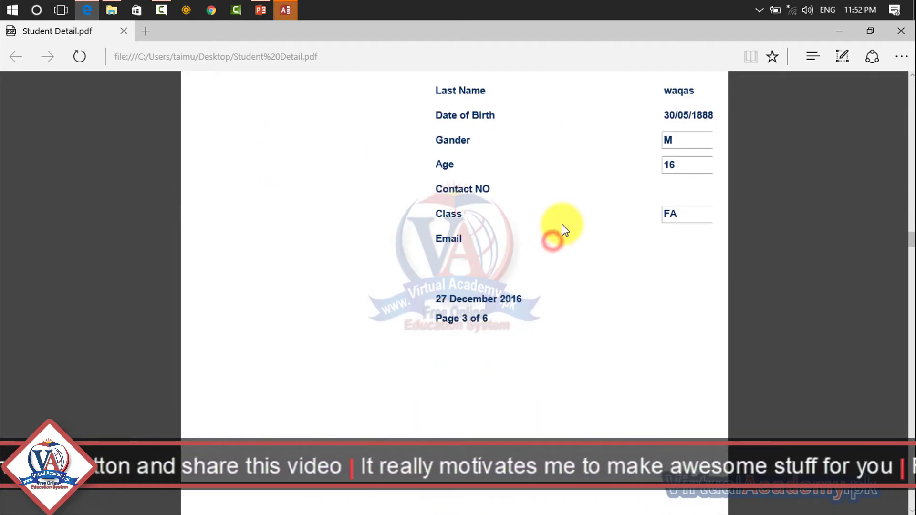
scroll(521, 226, "down", 5)
scroll(522, 228, "down", 10)
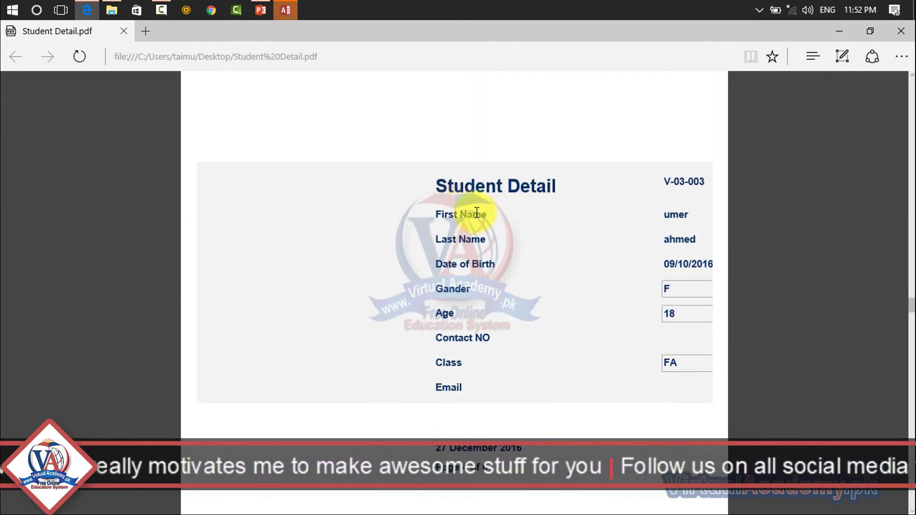
scroll(472, 210, "down", 10)
scroll(478, 215, "down", 5)
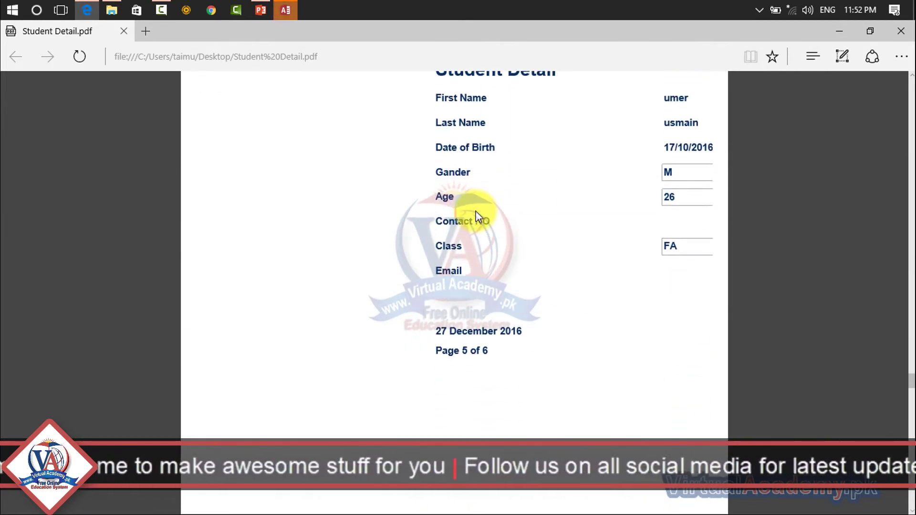
scroll(478, 215, "down", 10)
scroll(478, 216, "up", 5)
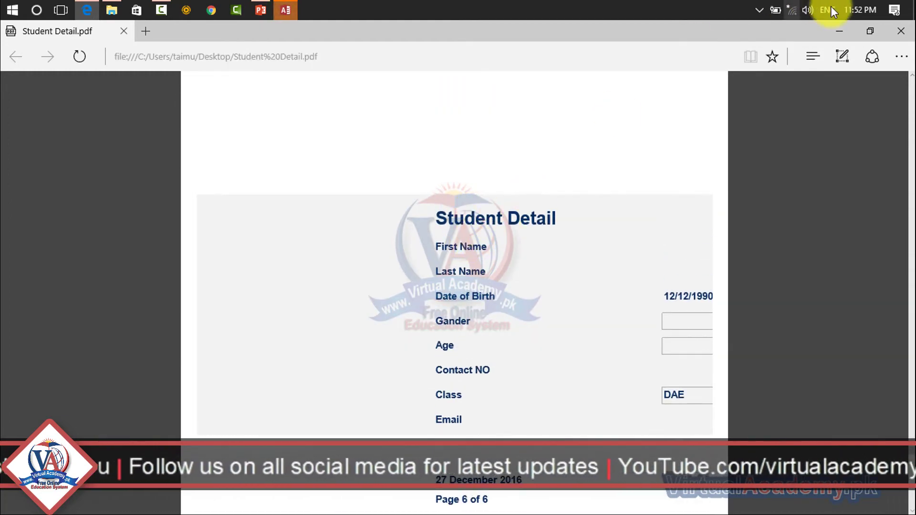
Step: Minimize the PDF viewer to return to Access and finish the PDF export without saving the export steps
left_click(838, 31)
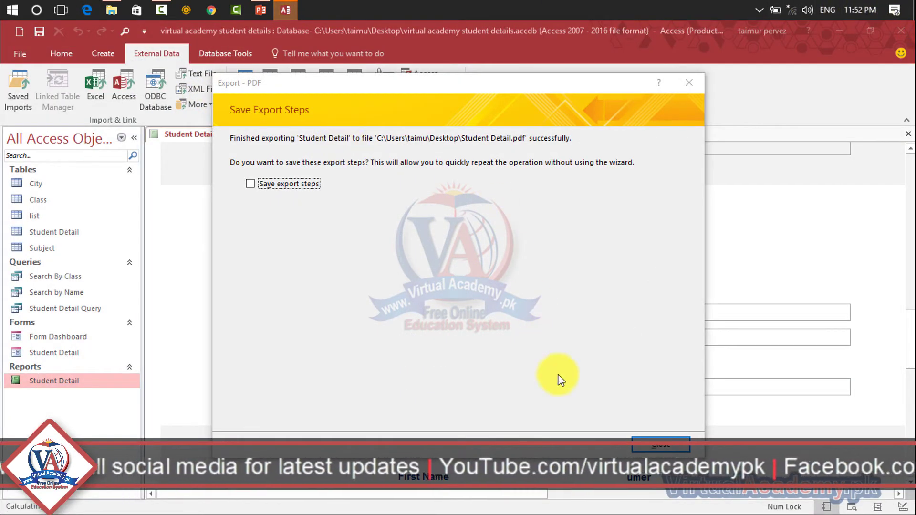
left_click(660, 444)
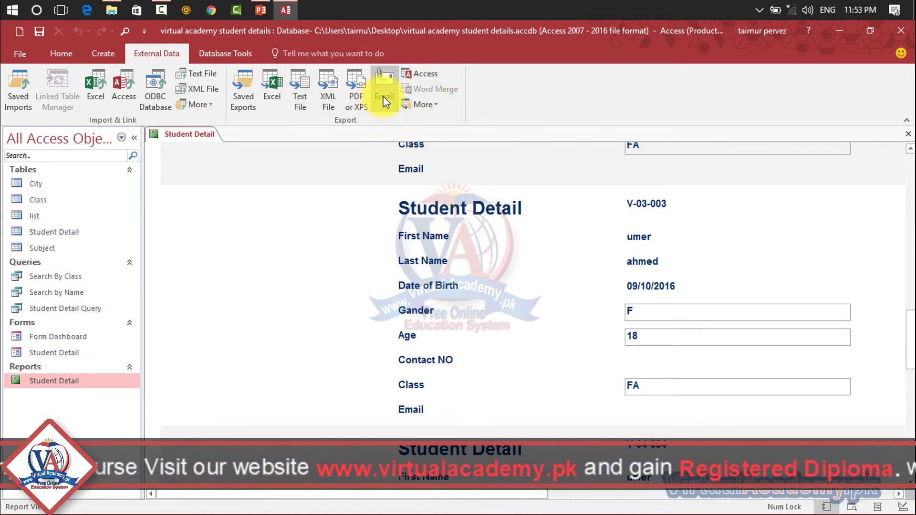
Step: Review the additional export formats for the Student Detail report, including Word and HTML Document, without exporting
left_click(431, 106)
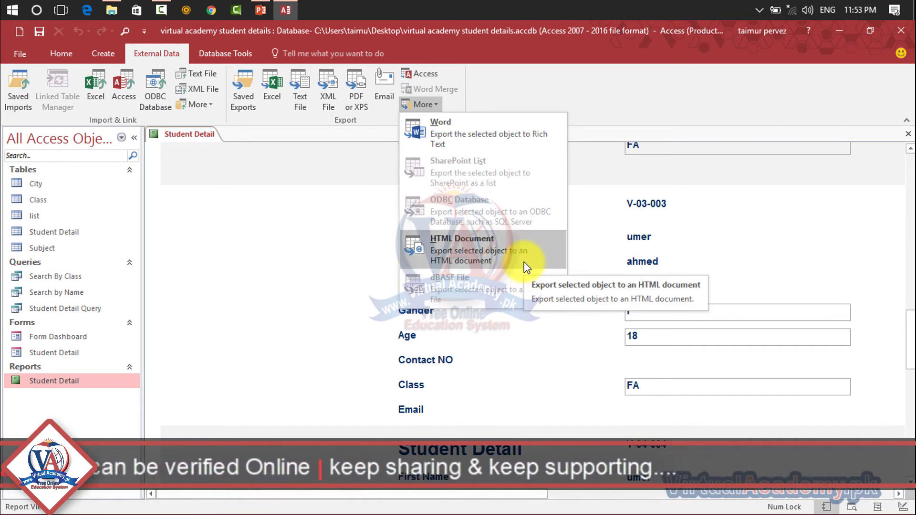
left_click(366, 237)
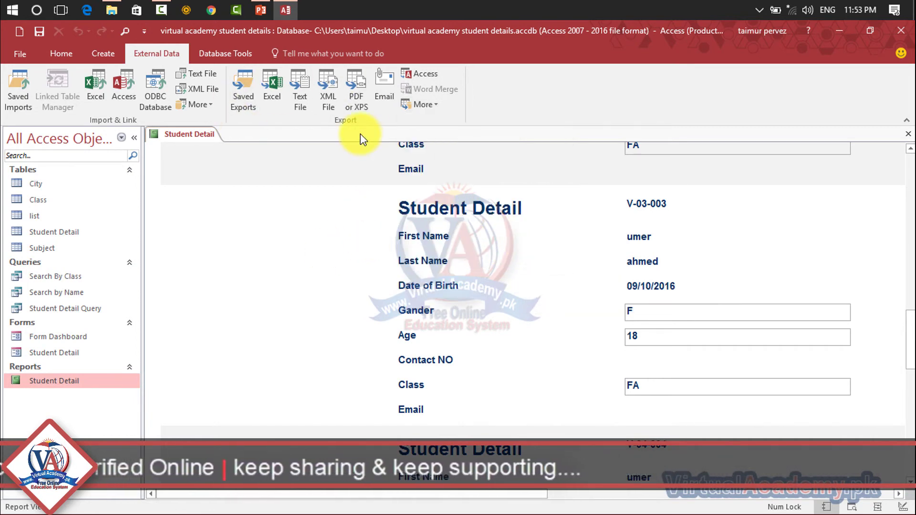